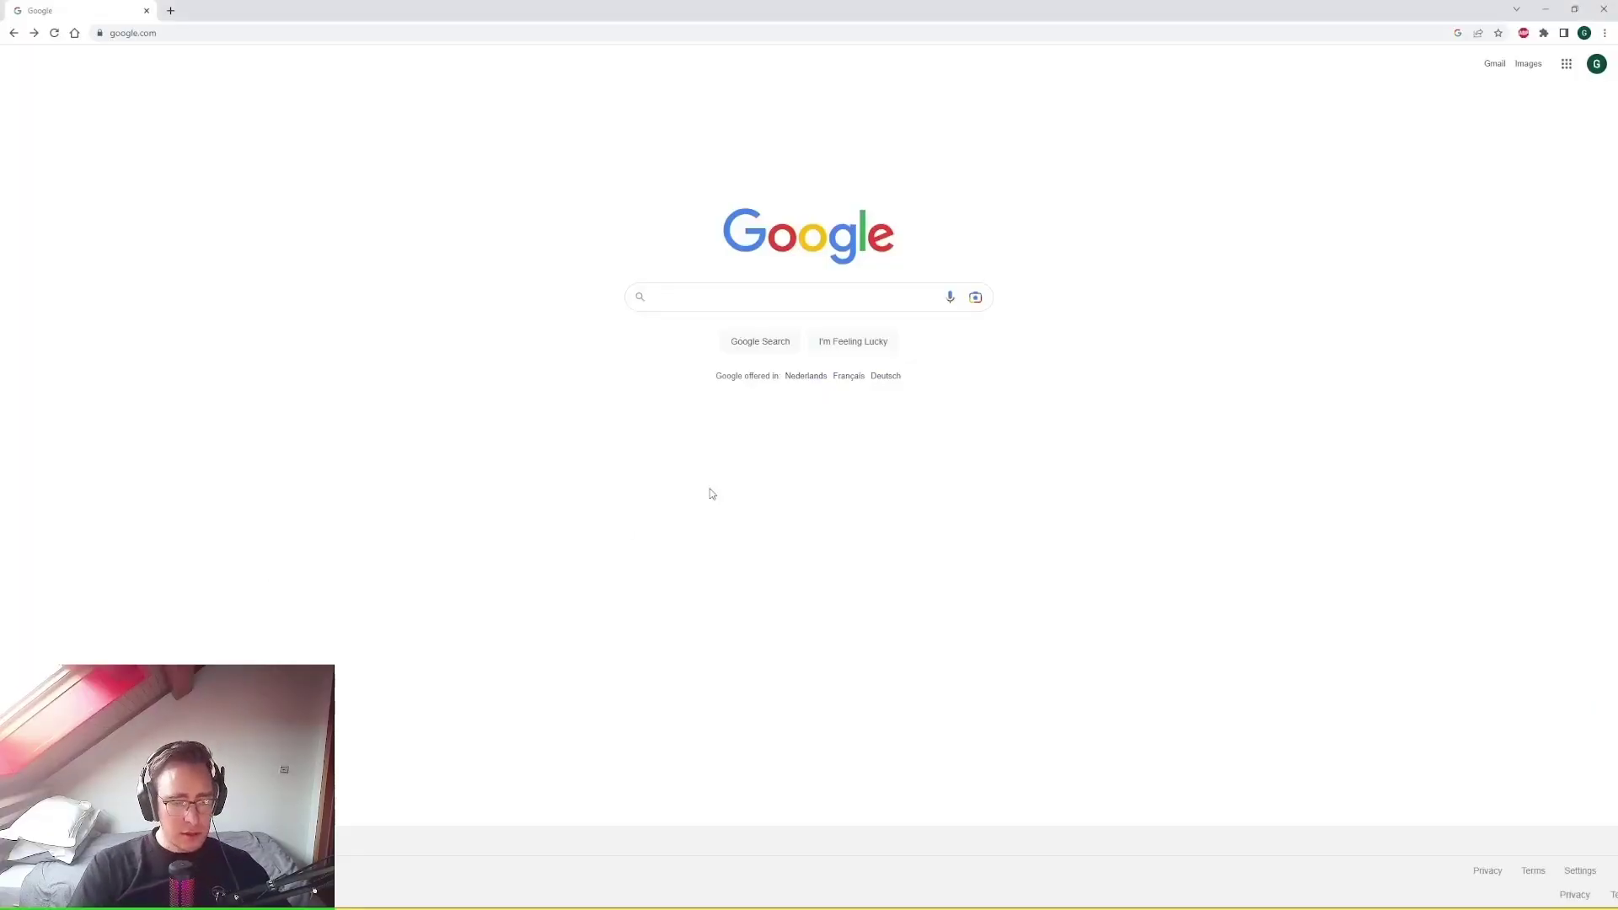
- Search Google for 'craft cloud' and open the Craftcloud® by All3DP homepage in a new tab
text(craft)
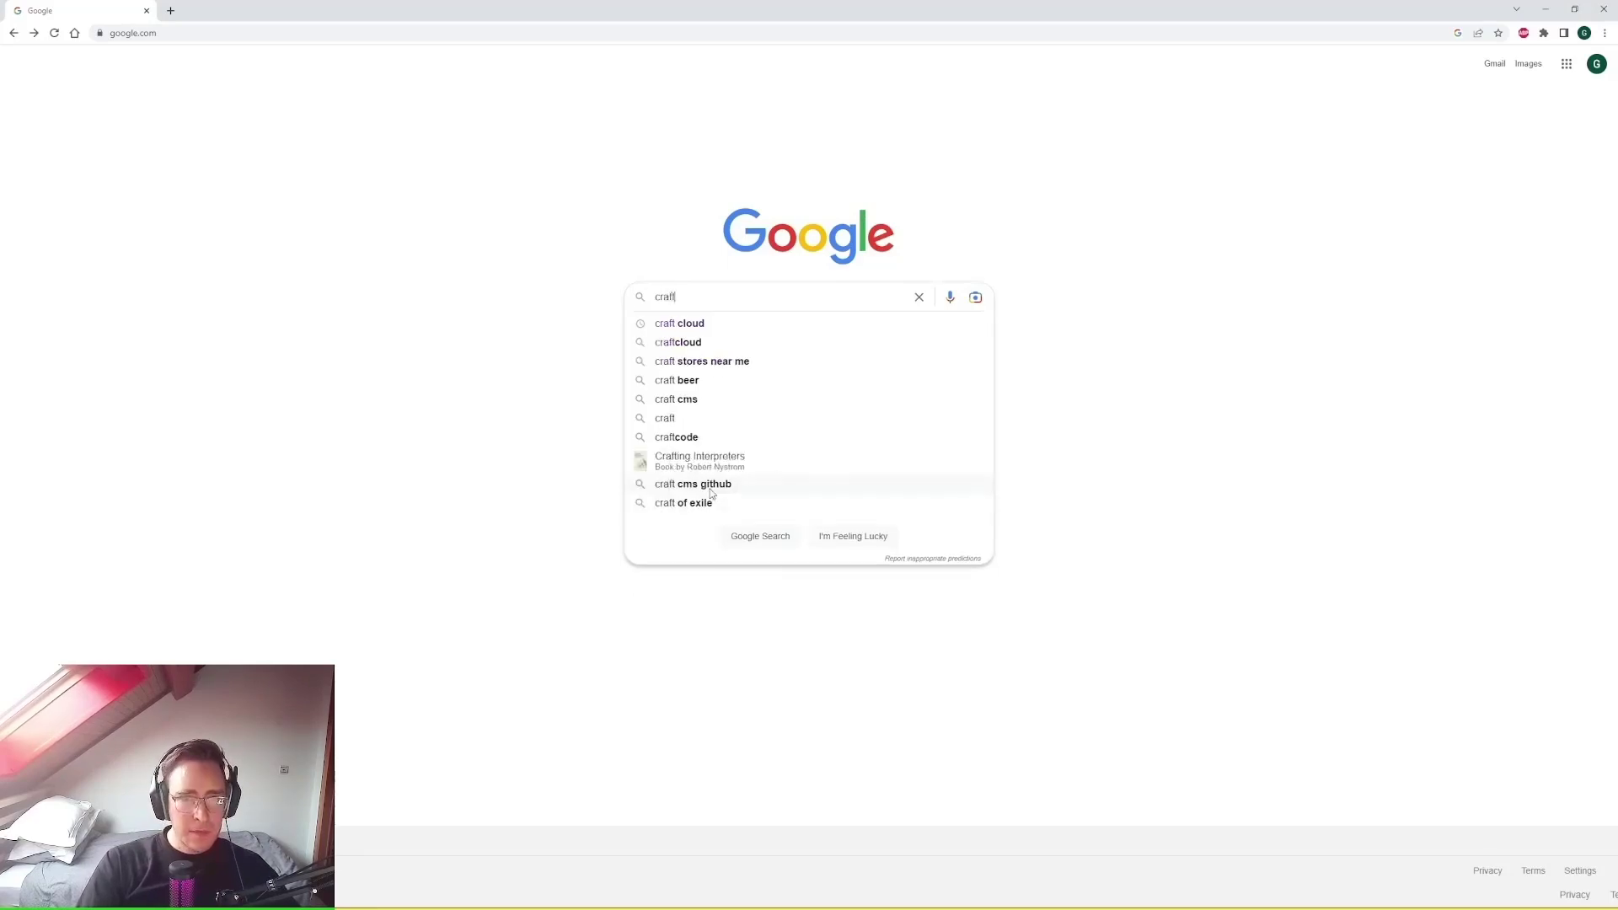
click(684, 328)
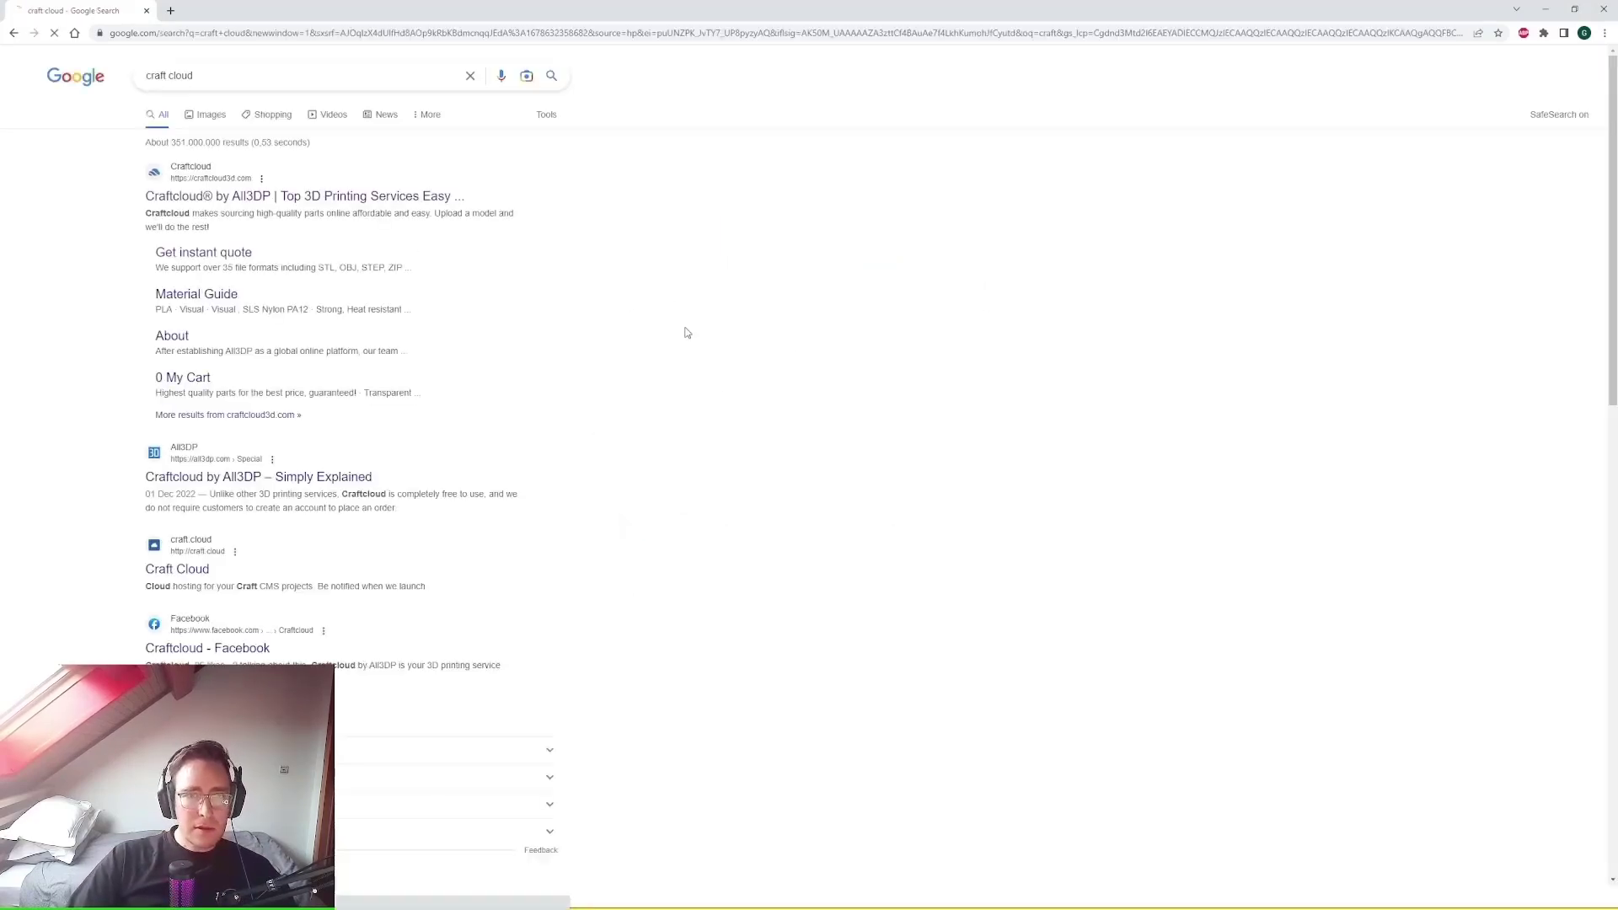
click(224, 196)
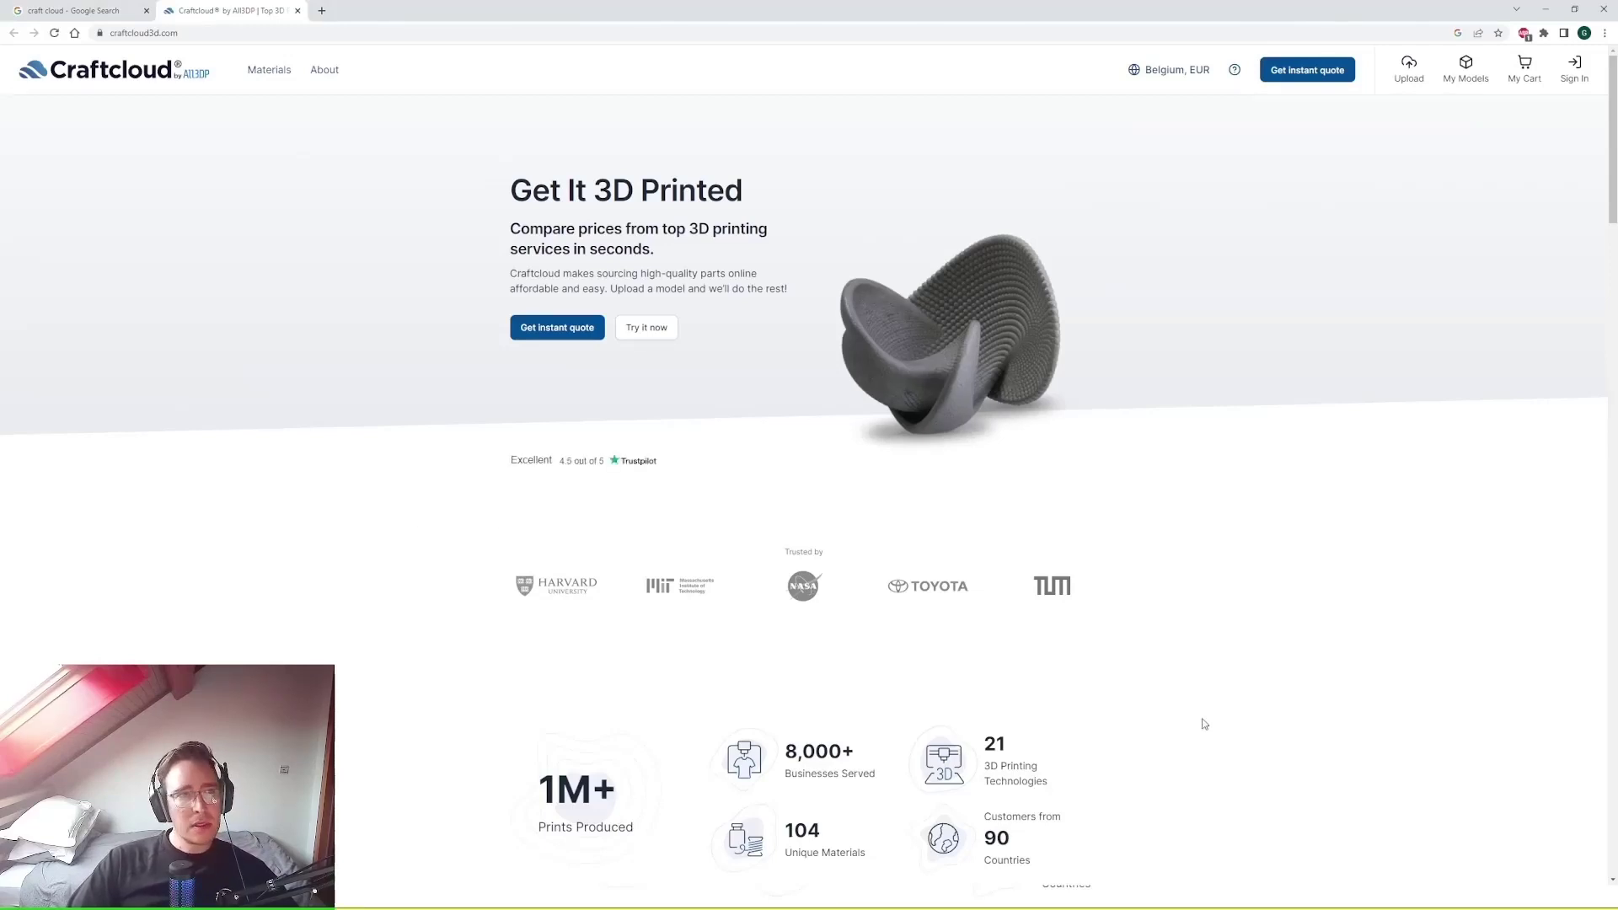
scroll(1185, 646, down, 9)
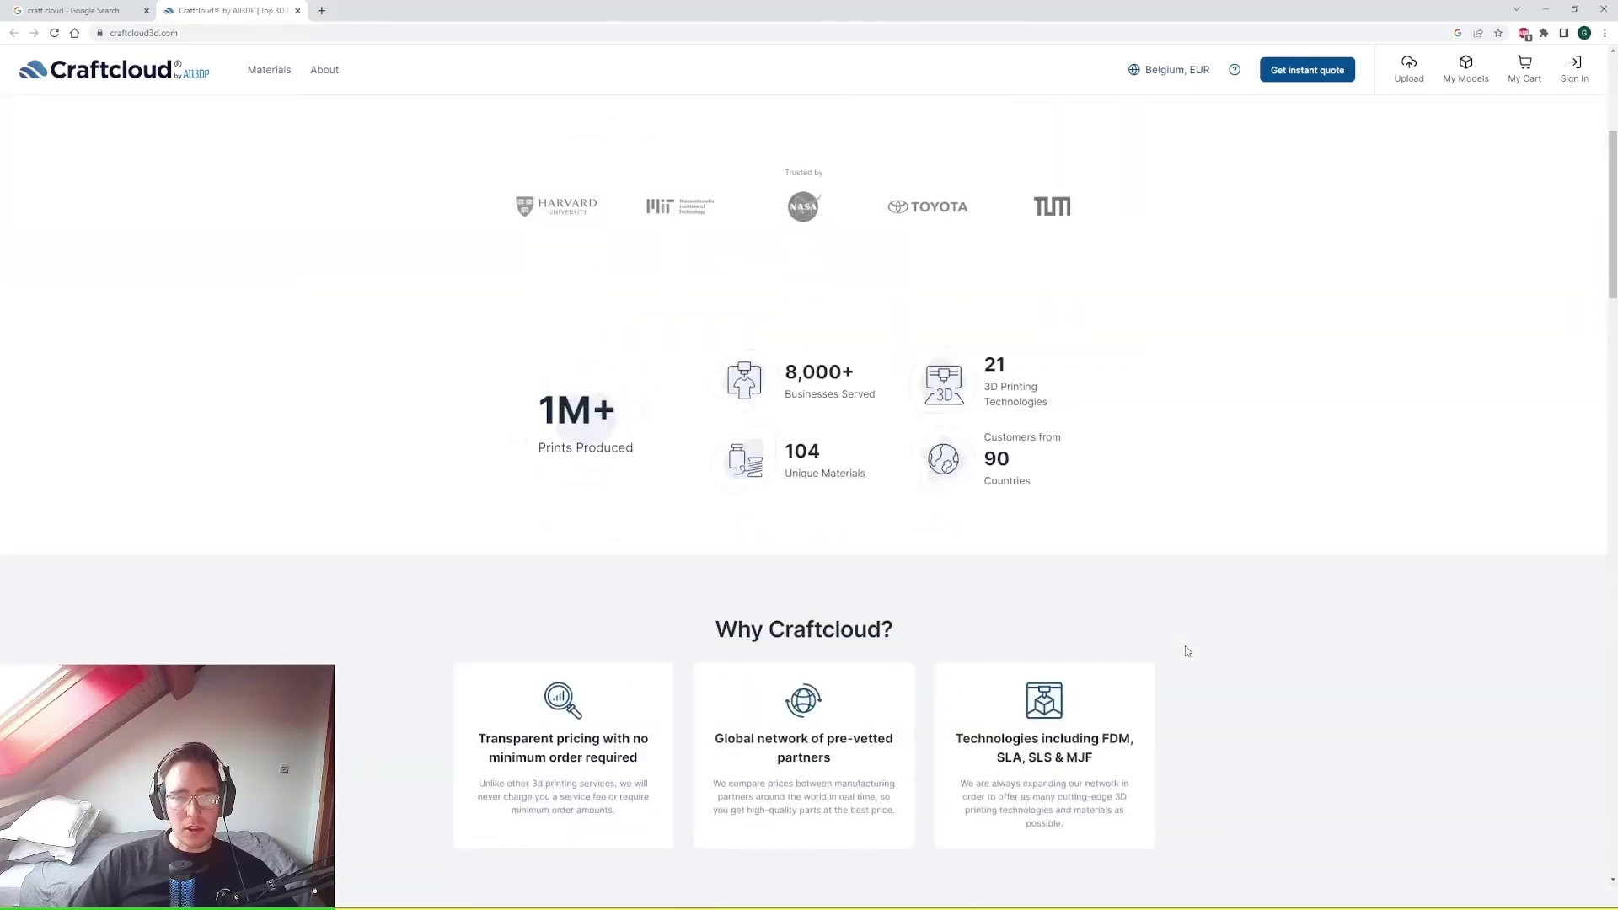
scroll(1176, 645, up, 4)
scroll(1176, 644, down, 5)
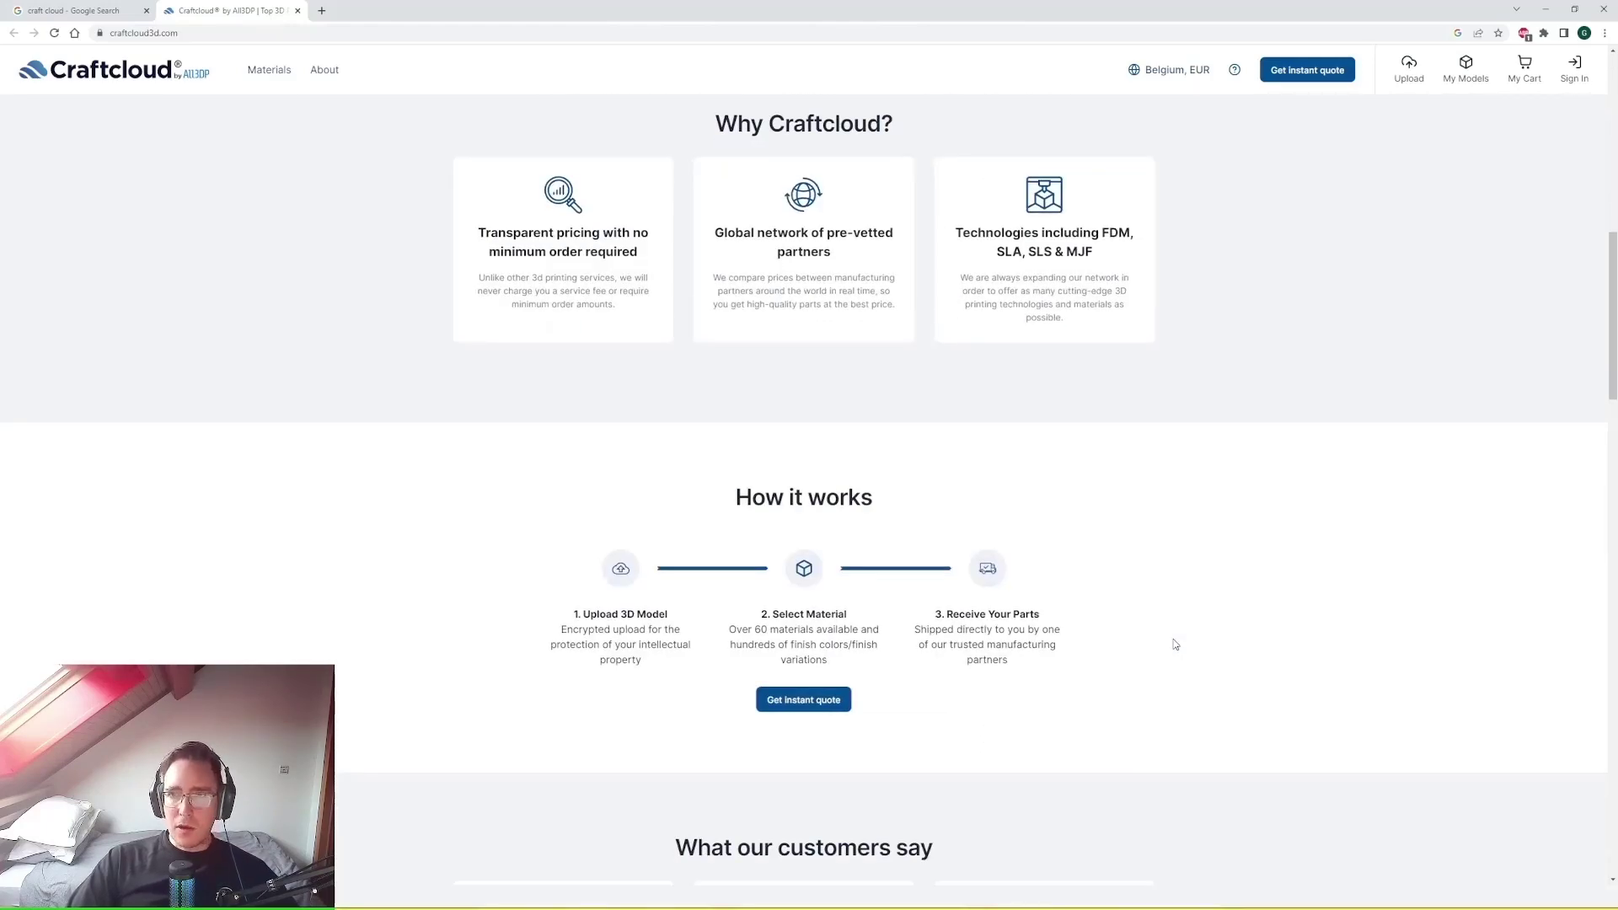
scroll(1177, 661, up, 10)
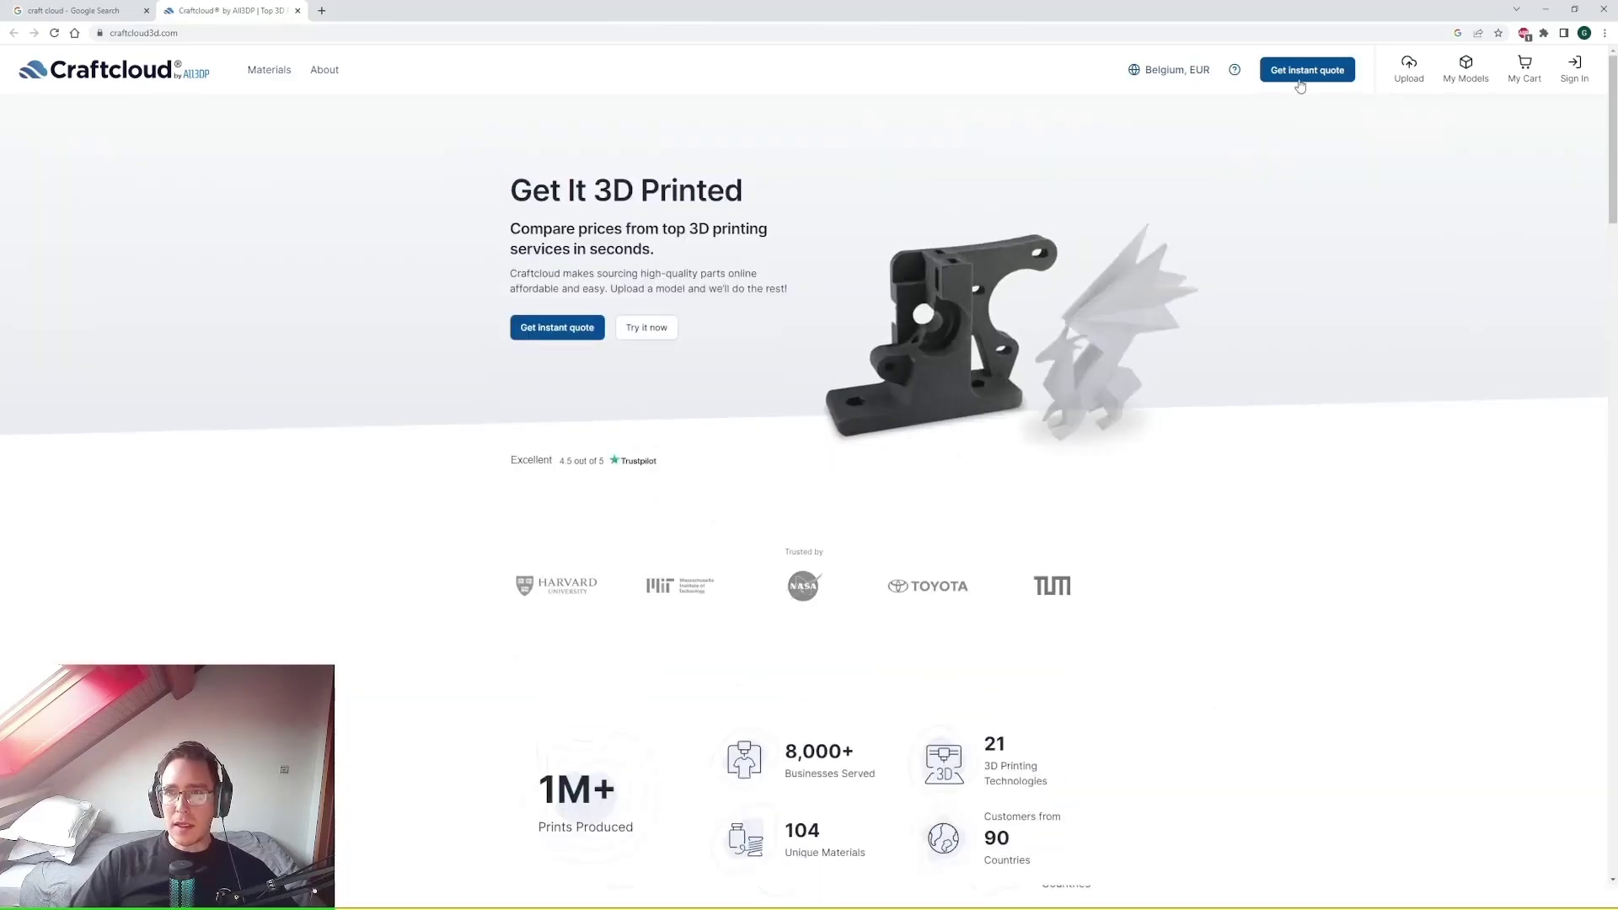
- Start an instant-quote upload of cat-toy.stl, keeping EUR as currency and millimetres as units
click(1300, 80)
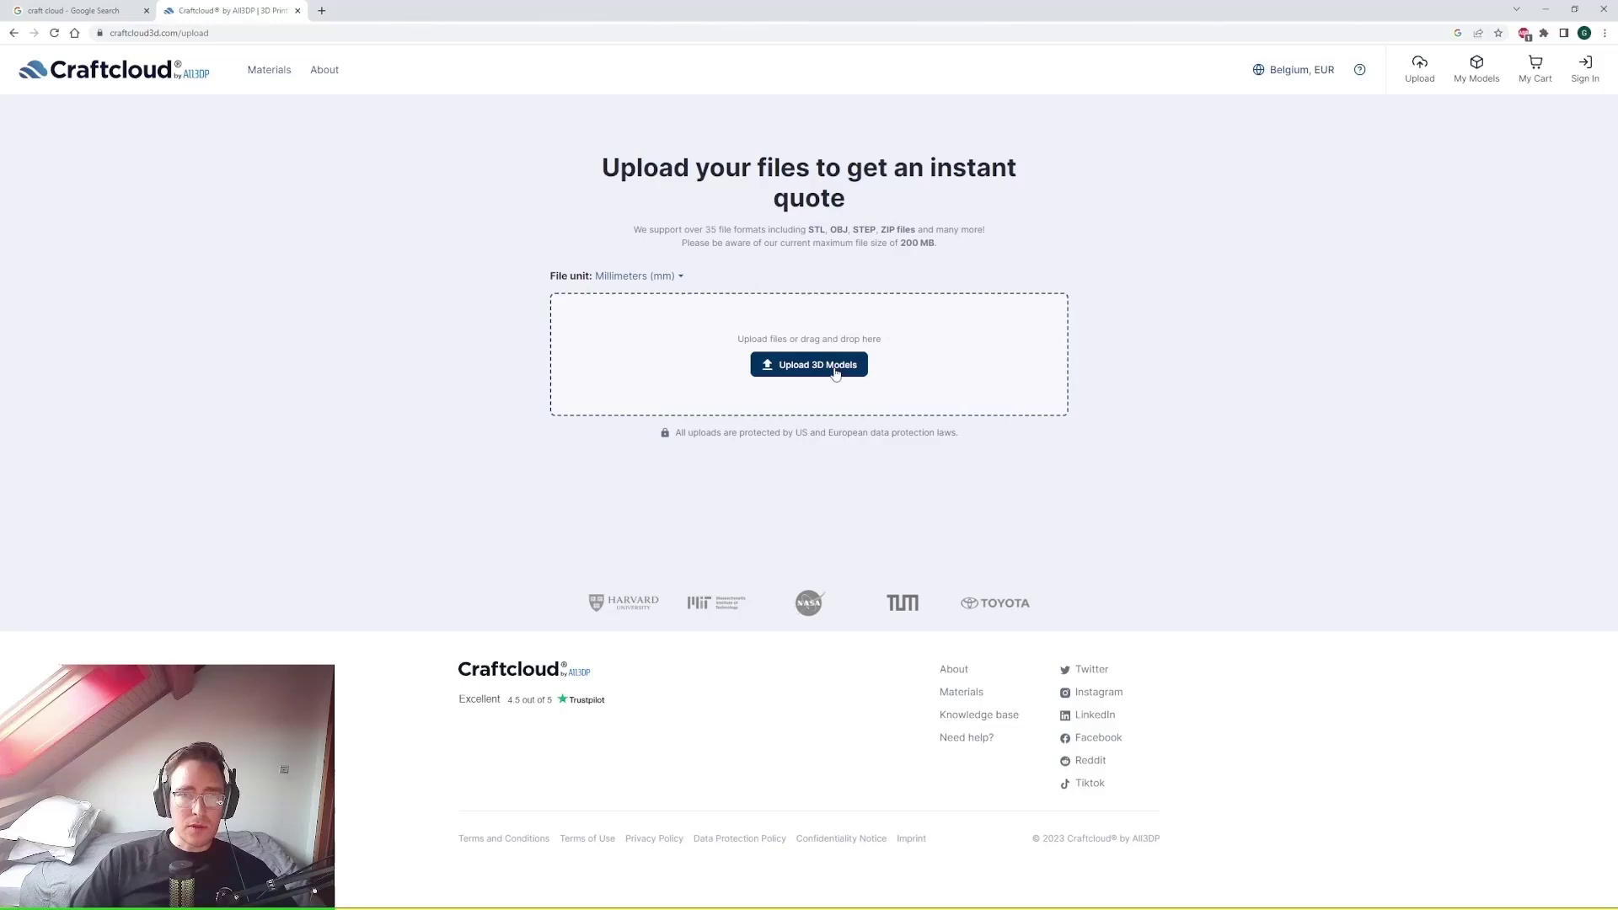
click(787, 370)
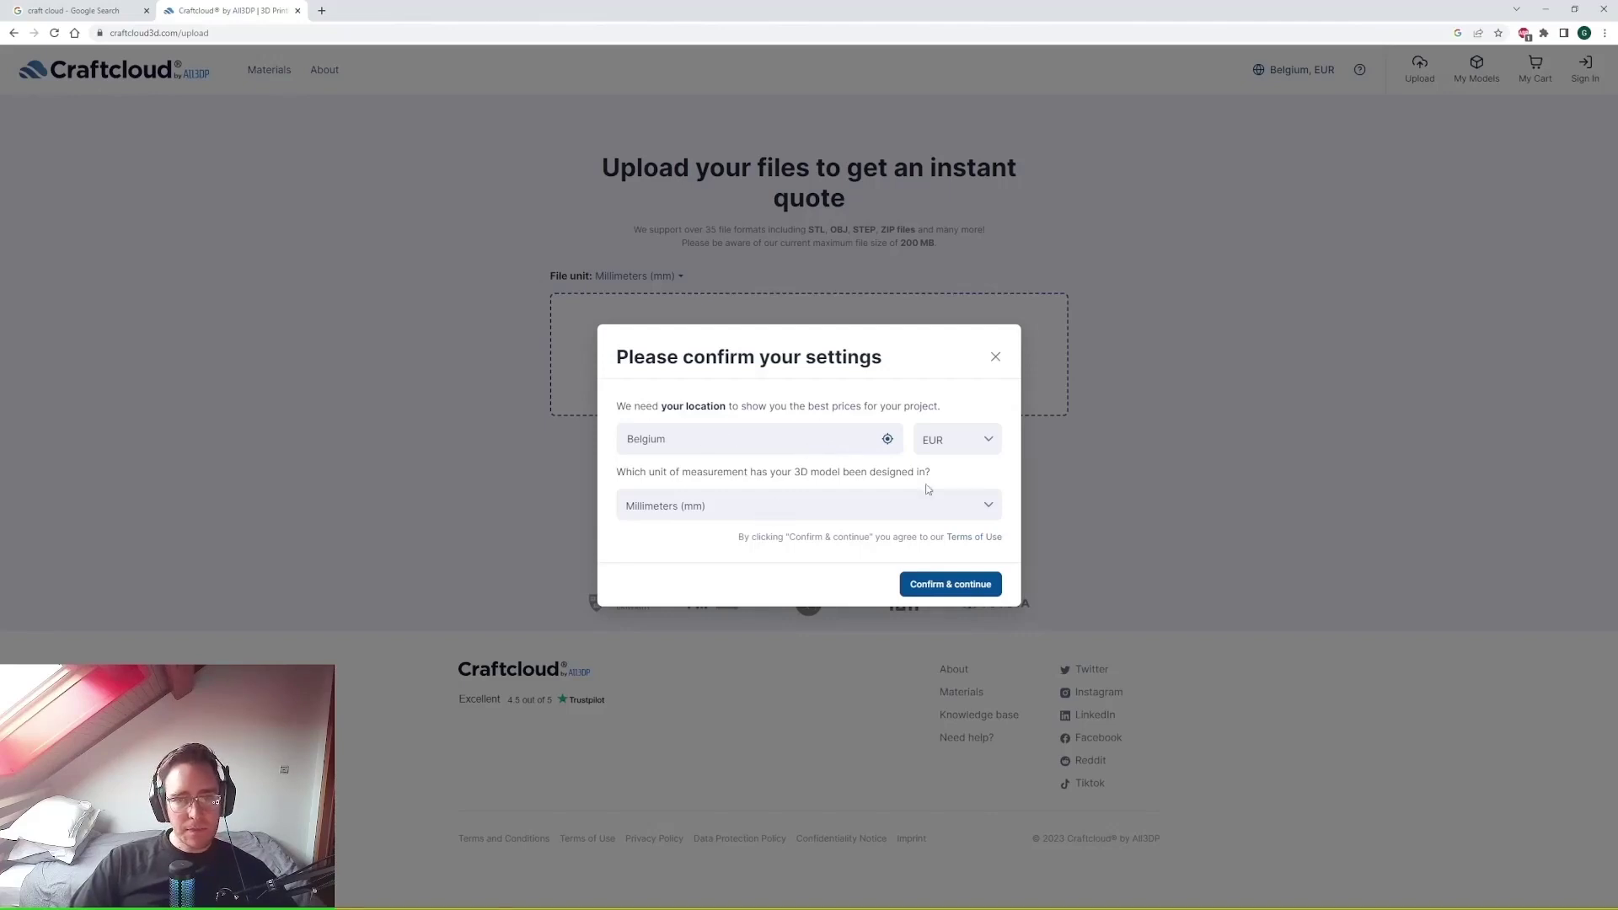
click(981, 445)
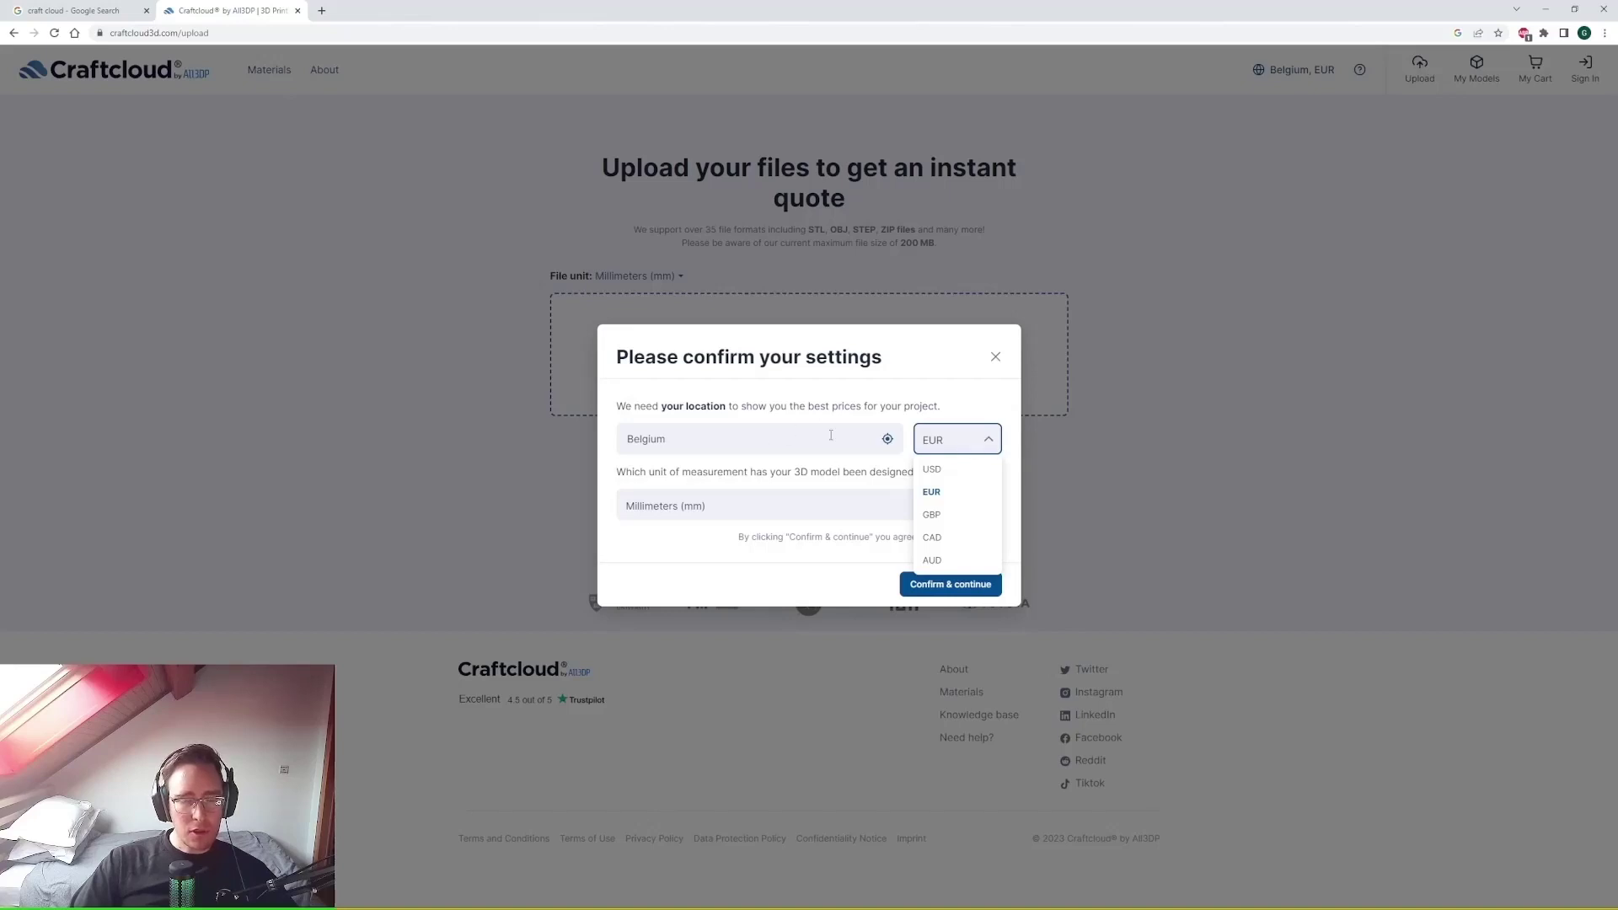
click(984, 441)
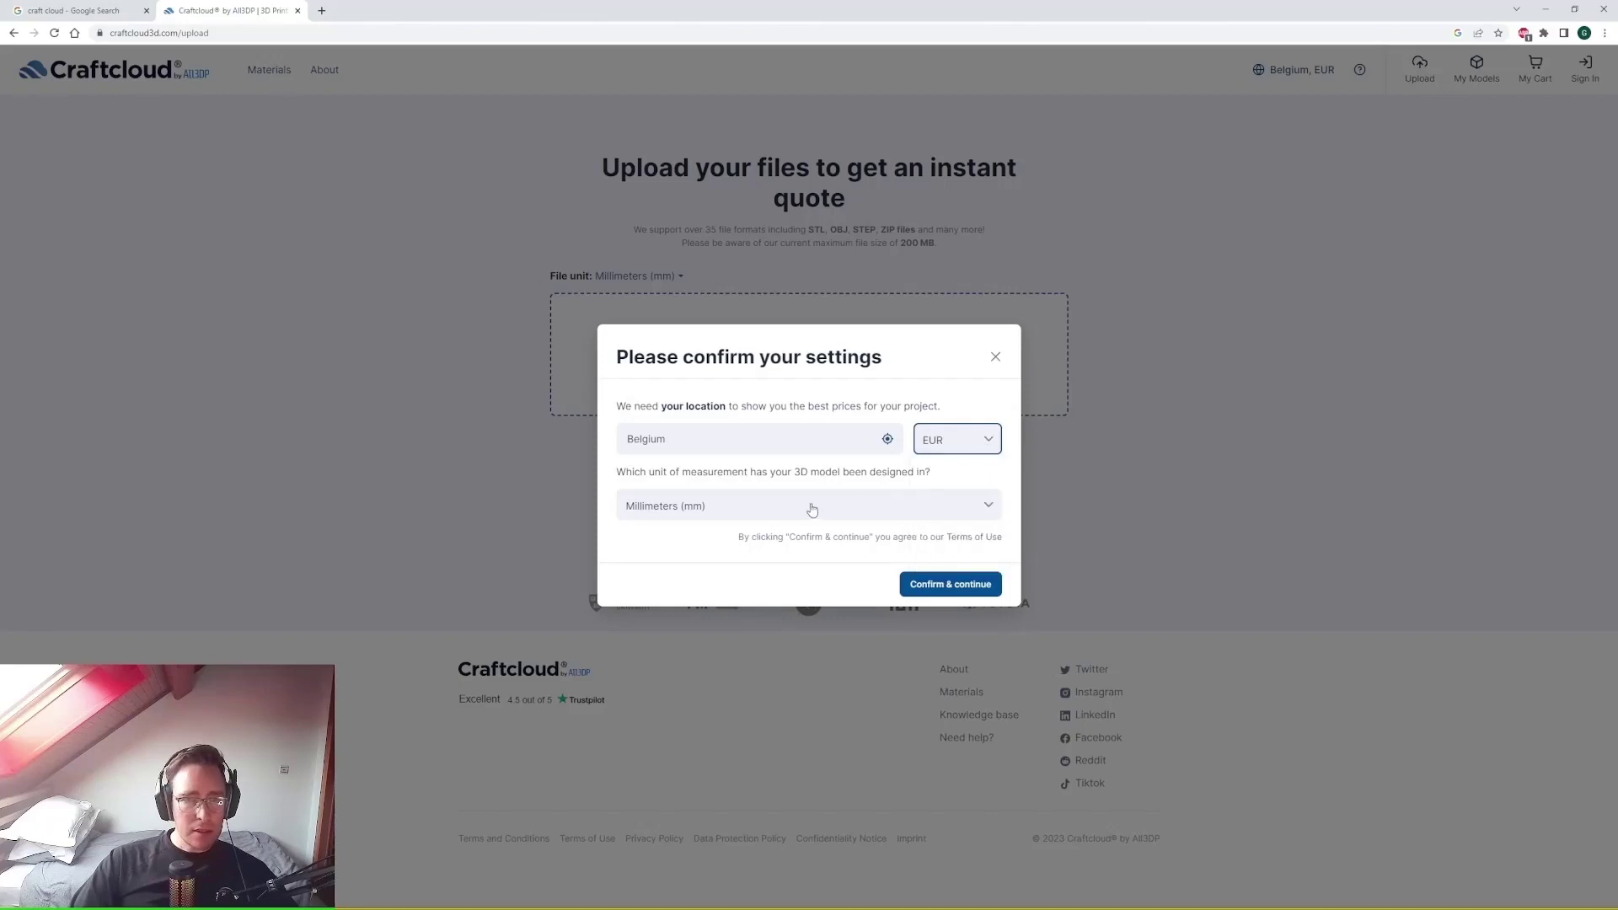
click(805, 508)
click(783, 517)
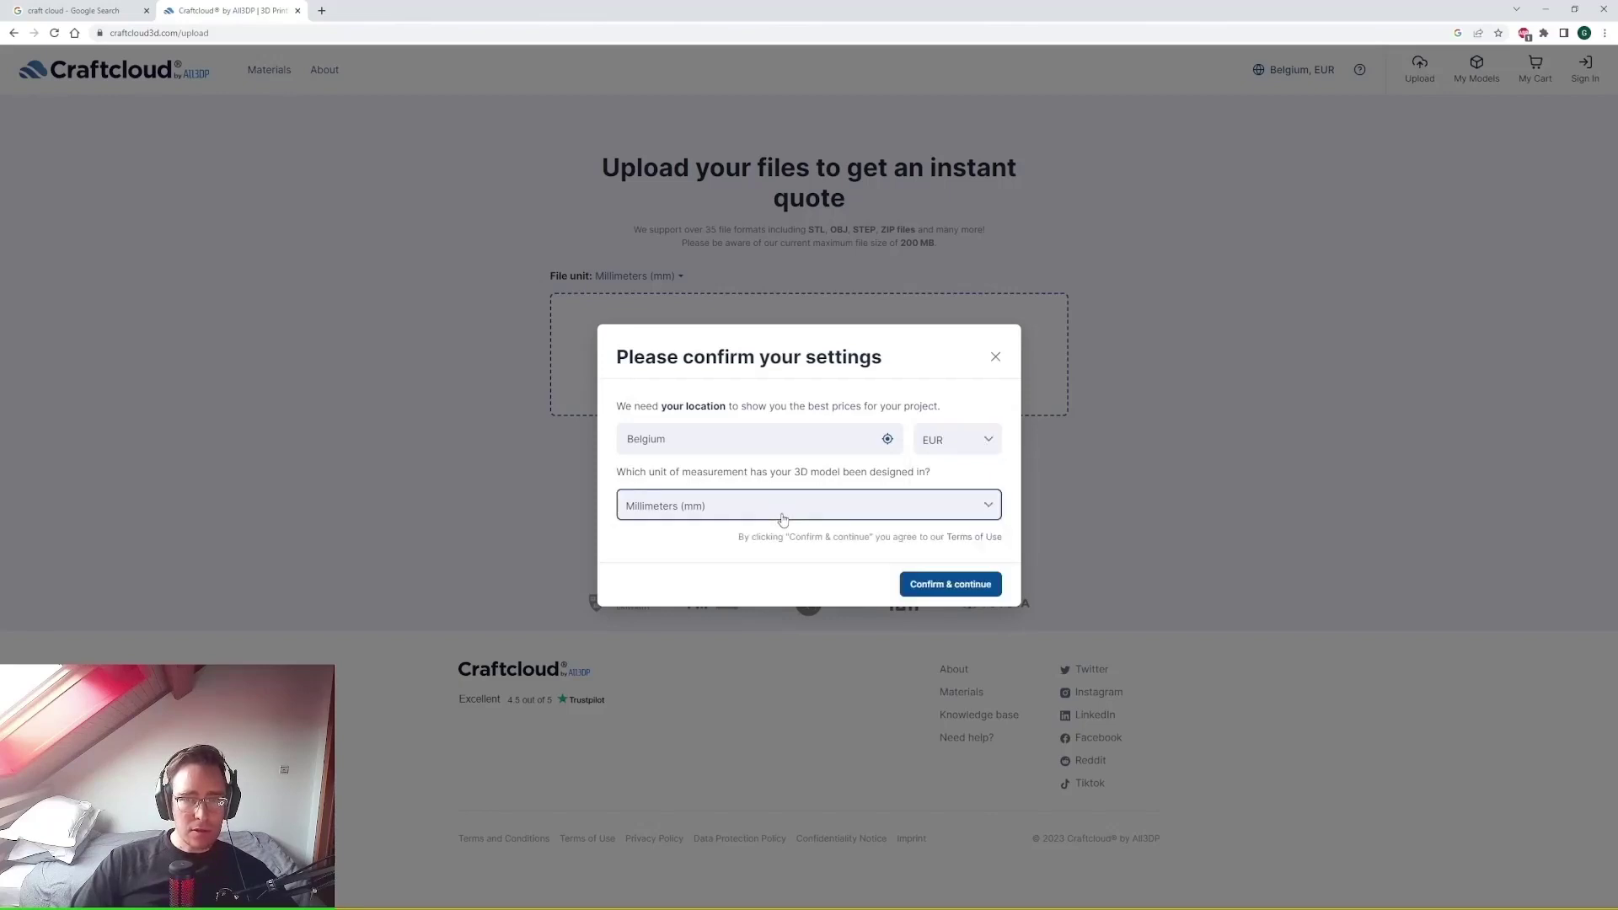
- Confirm the Belgium, EUR and mm settings to upload cat-toy.stl, leaving its quantity at 1
click(936, 585)
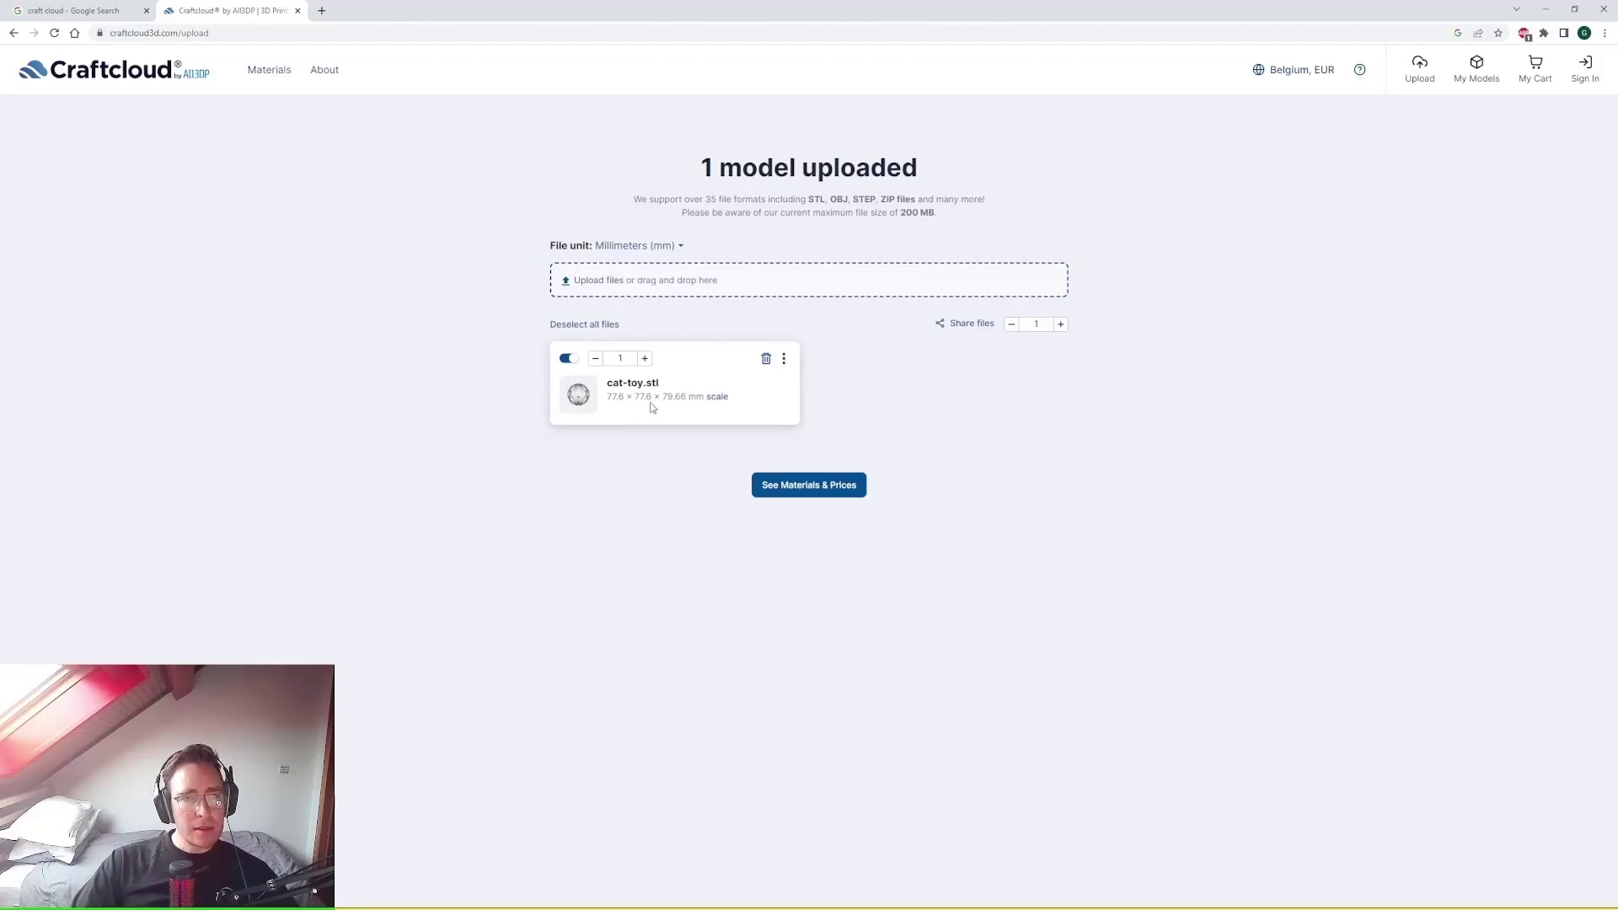
click(645, 359)
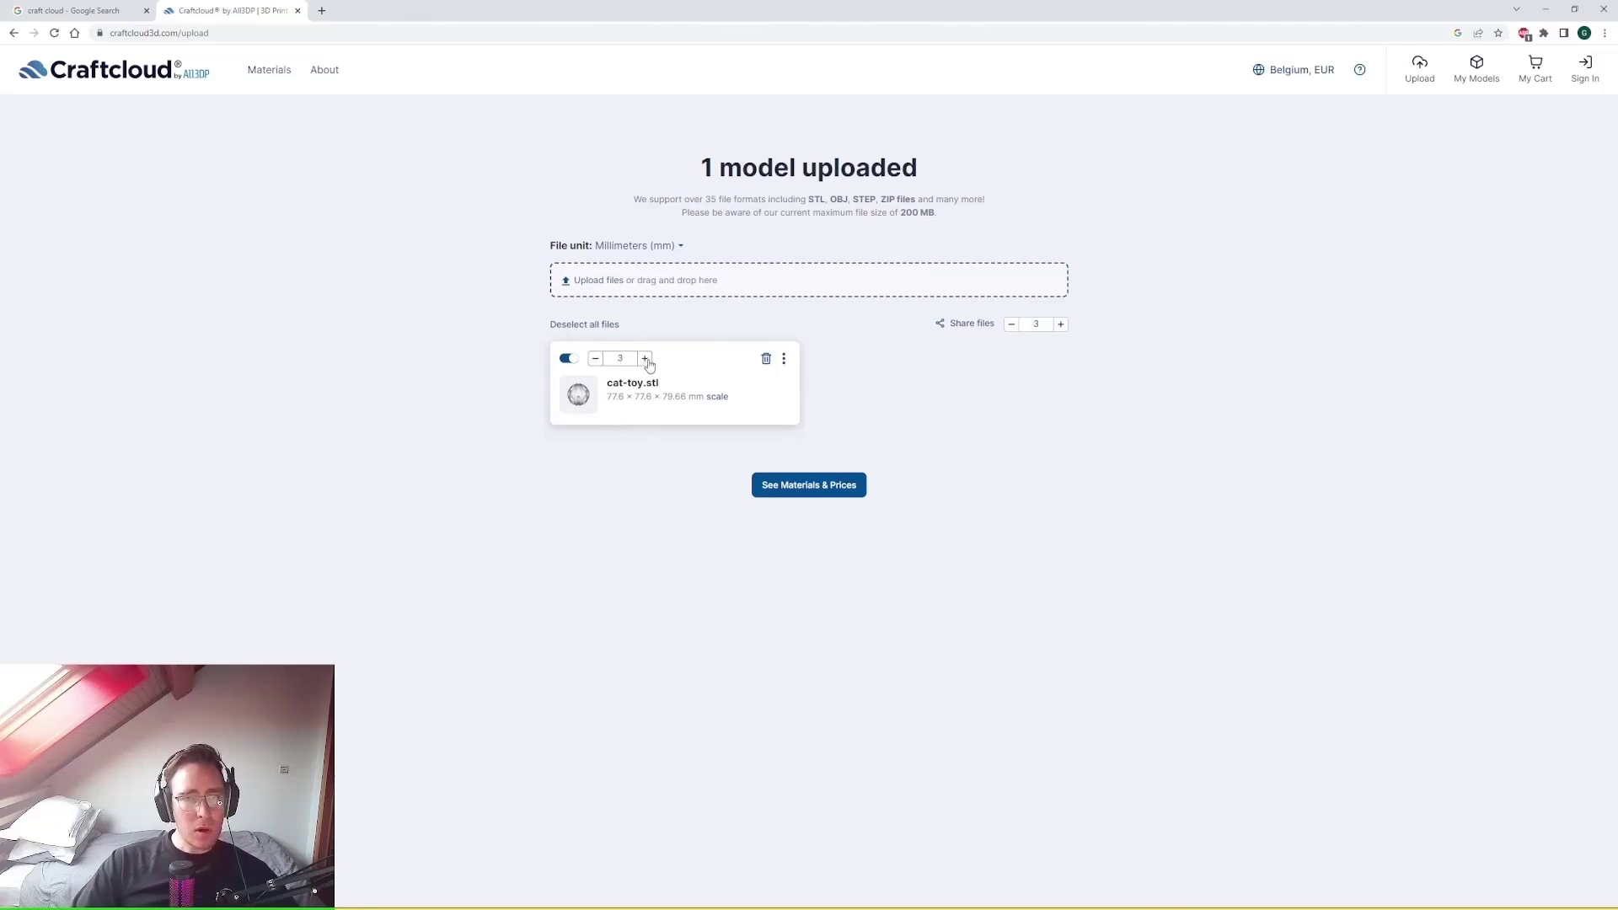
click(596, 359)
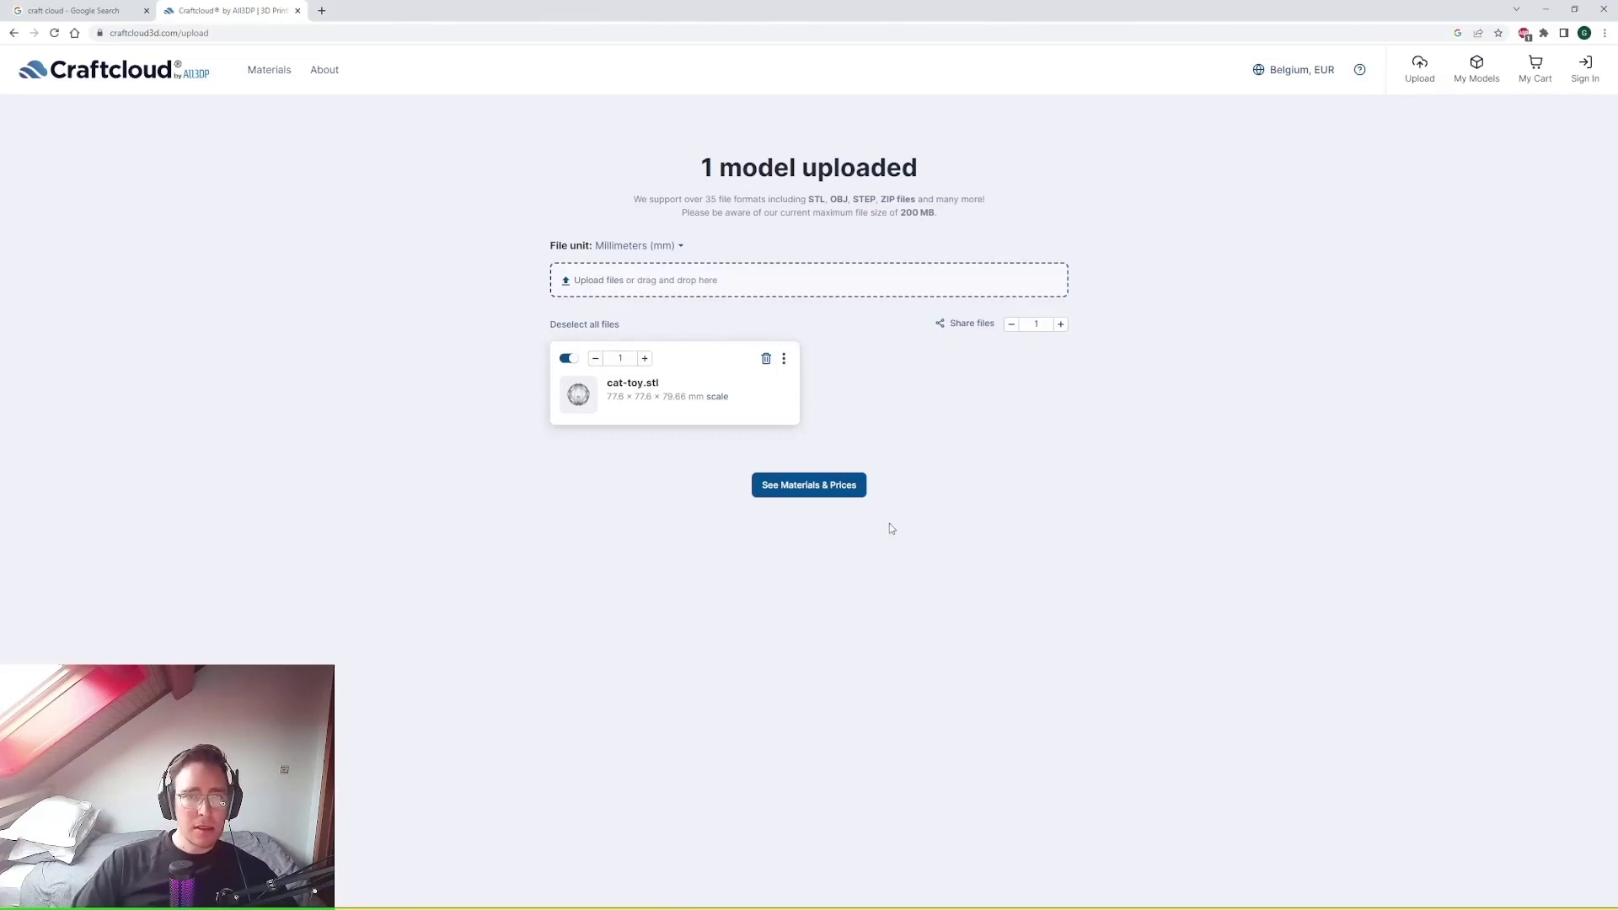
- Open the 104-material price list and scroll to the ABS row at 6,05 €
click(826, 497)
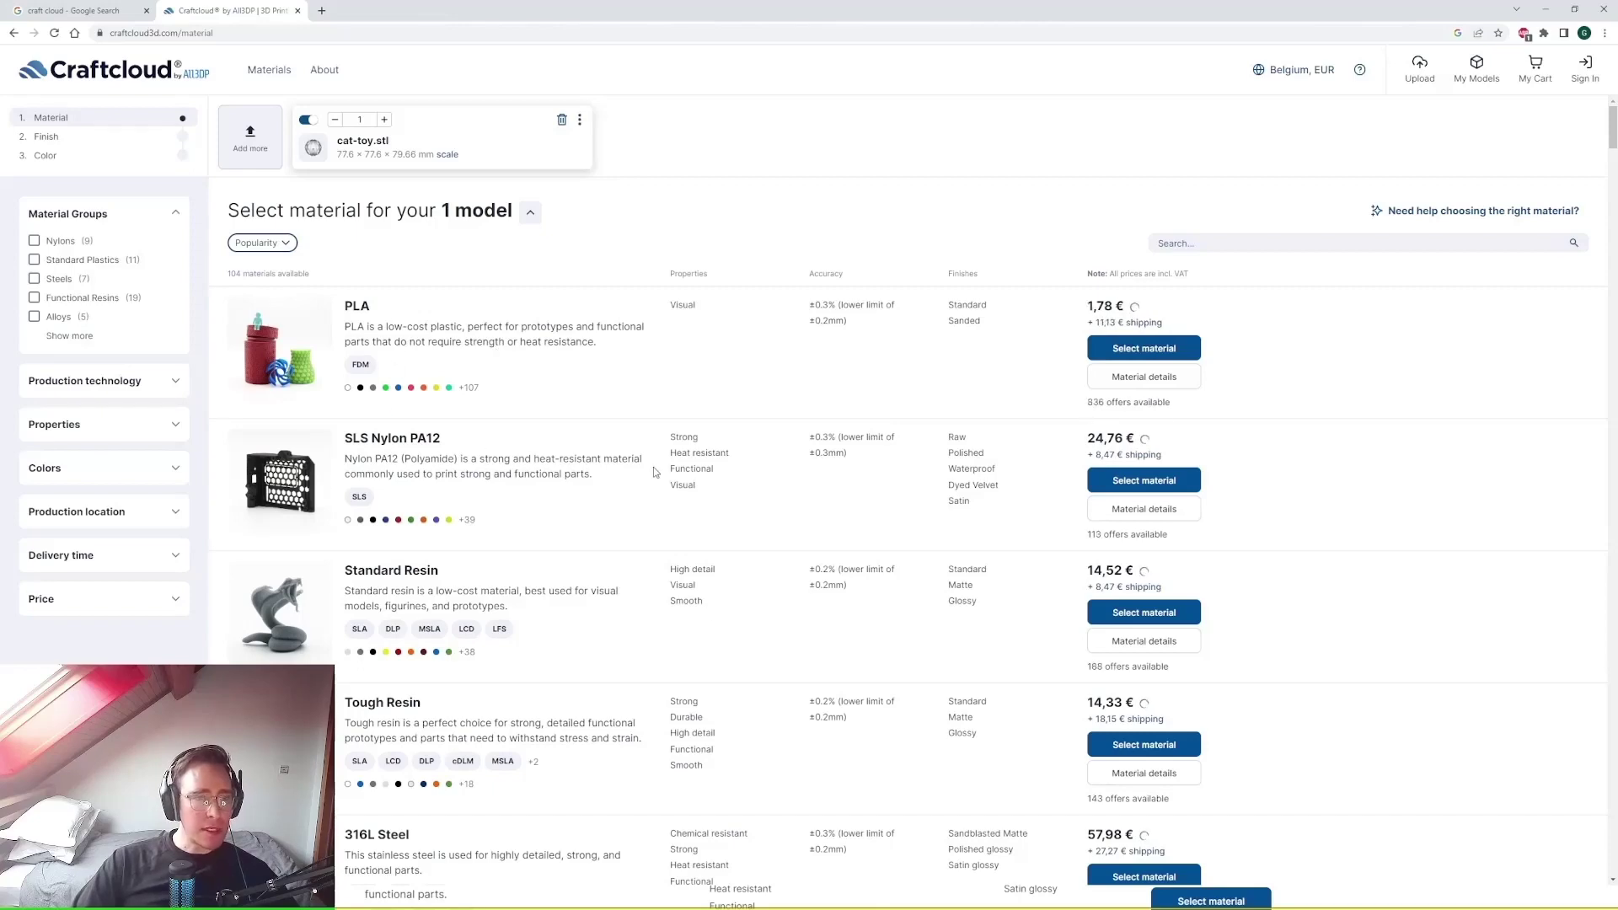
scroll(654, 472, down, 2)
scroll(654, 472, up, 2)
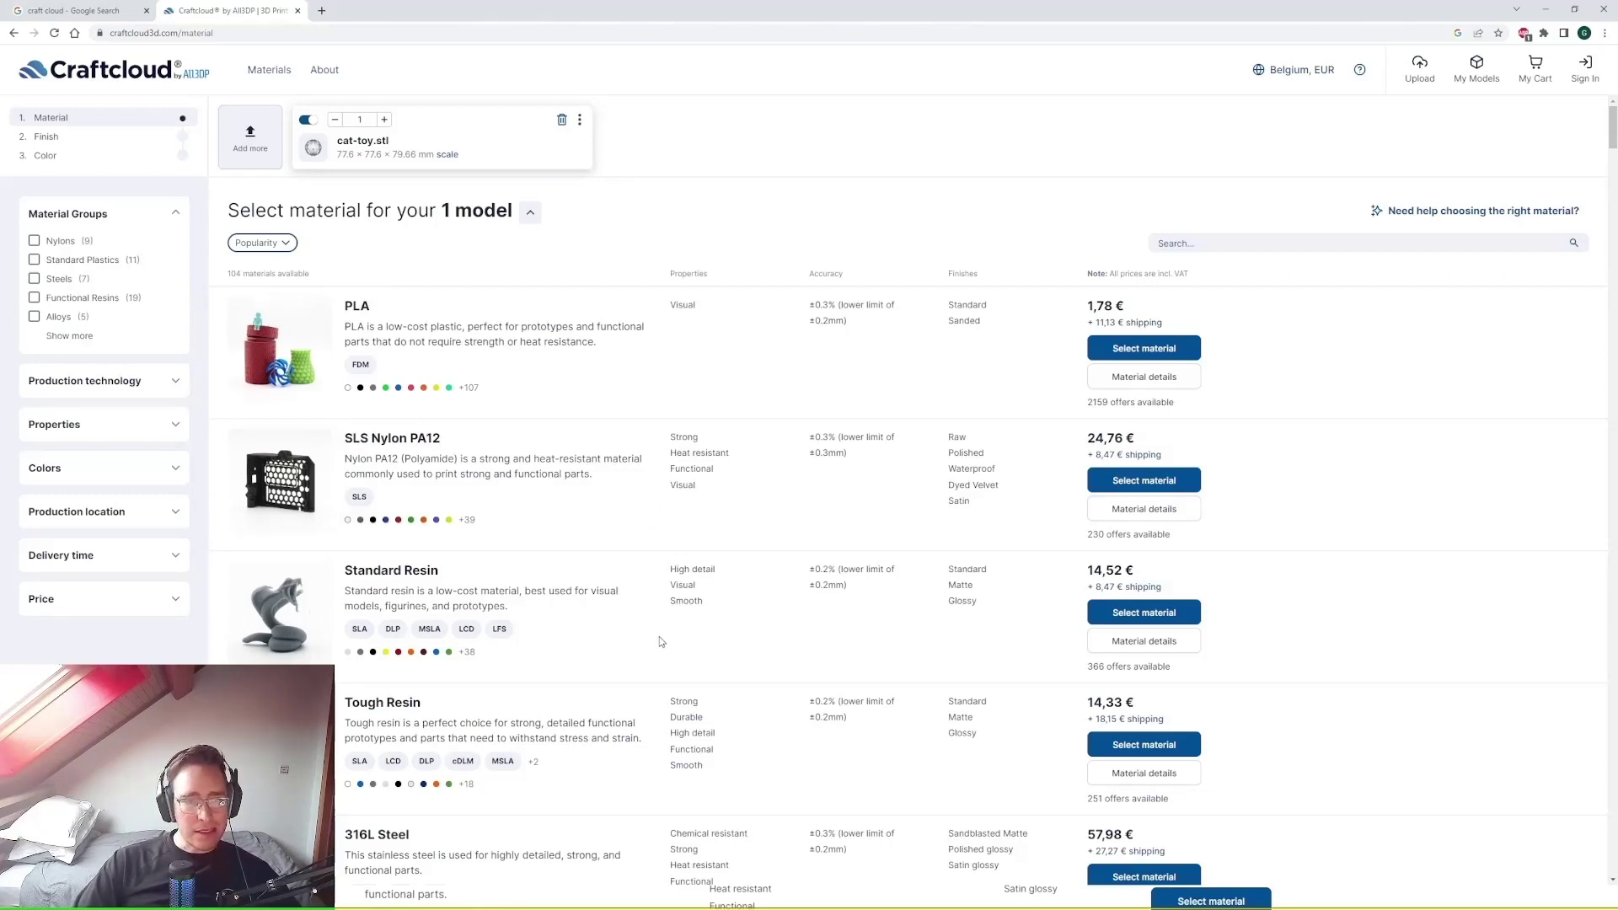
scroll(649, 633, down, 2)
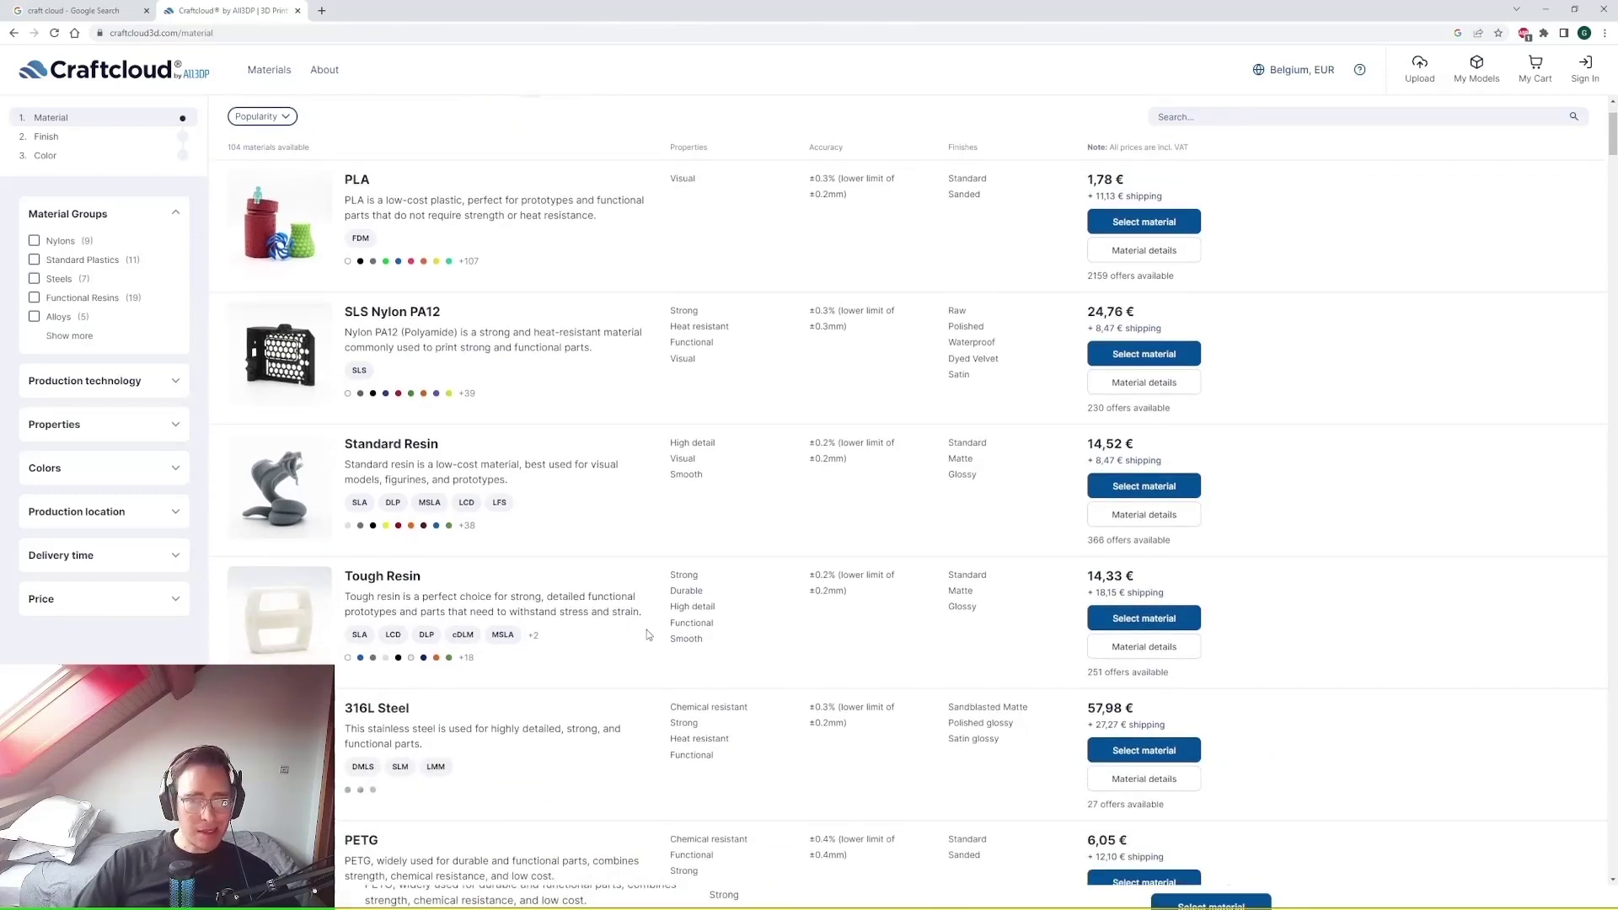
scroll(649, 632, down, 2)
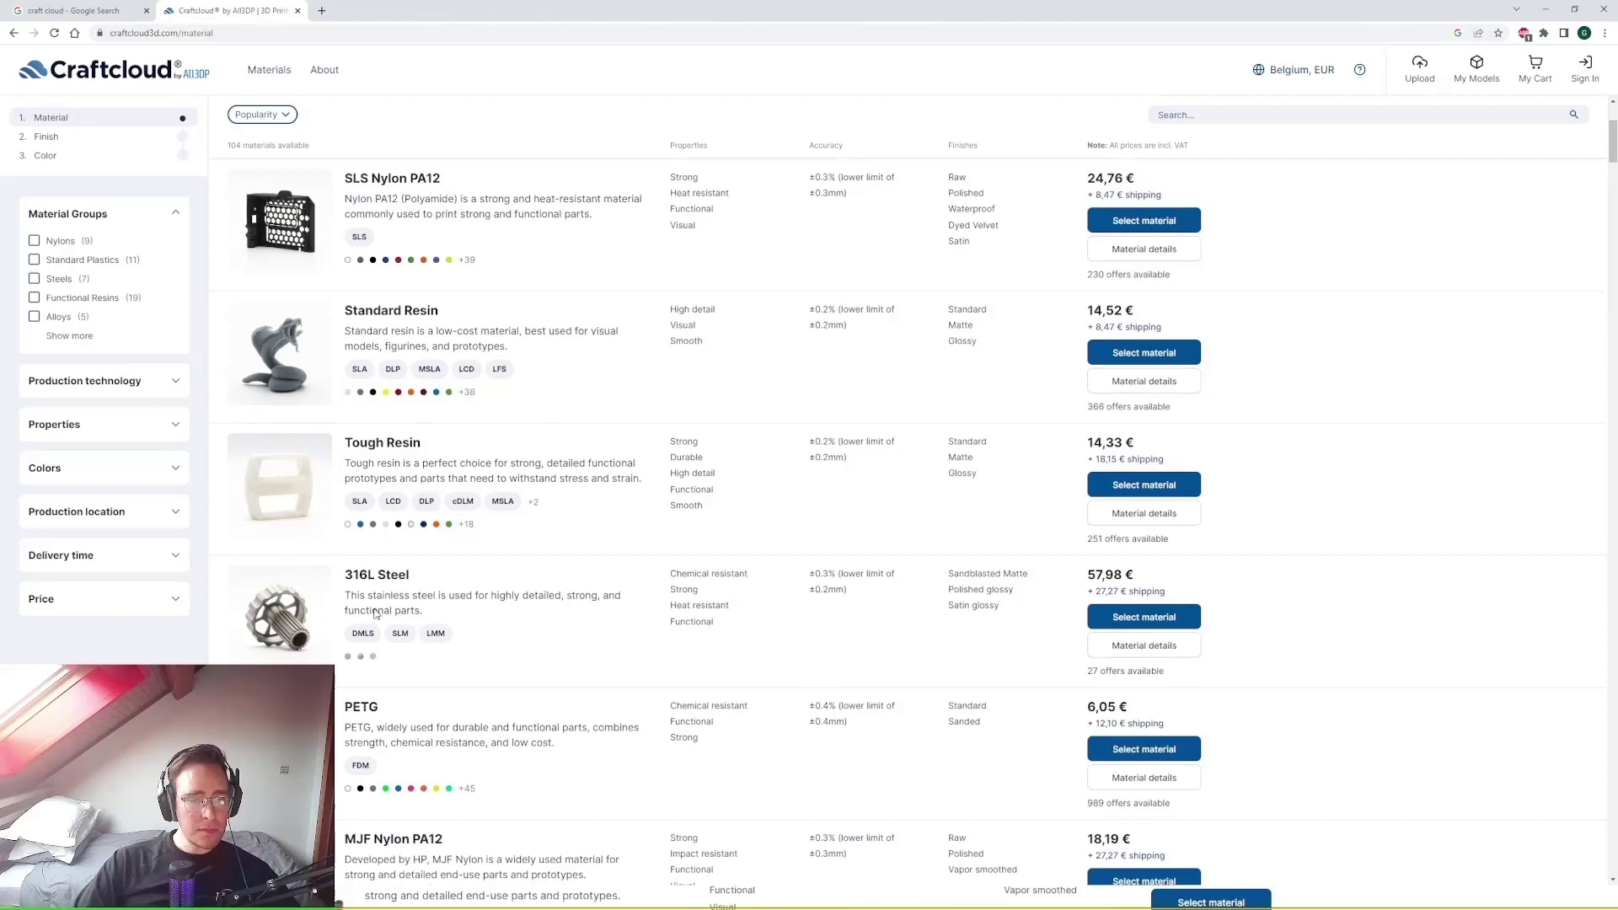
scroll(331, 601, down, 1)
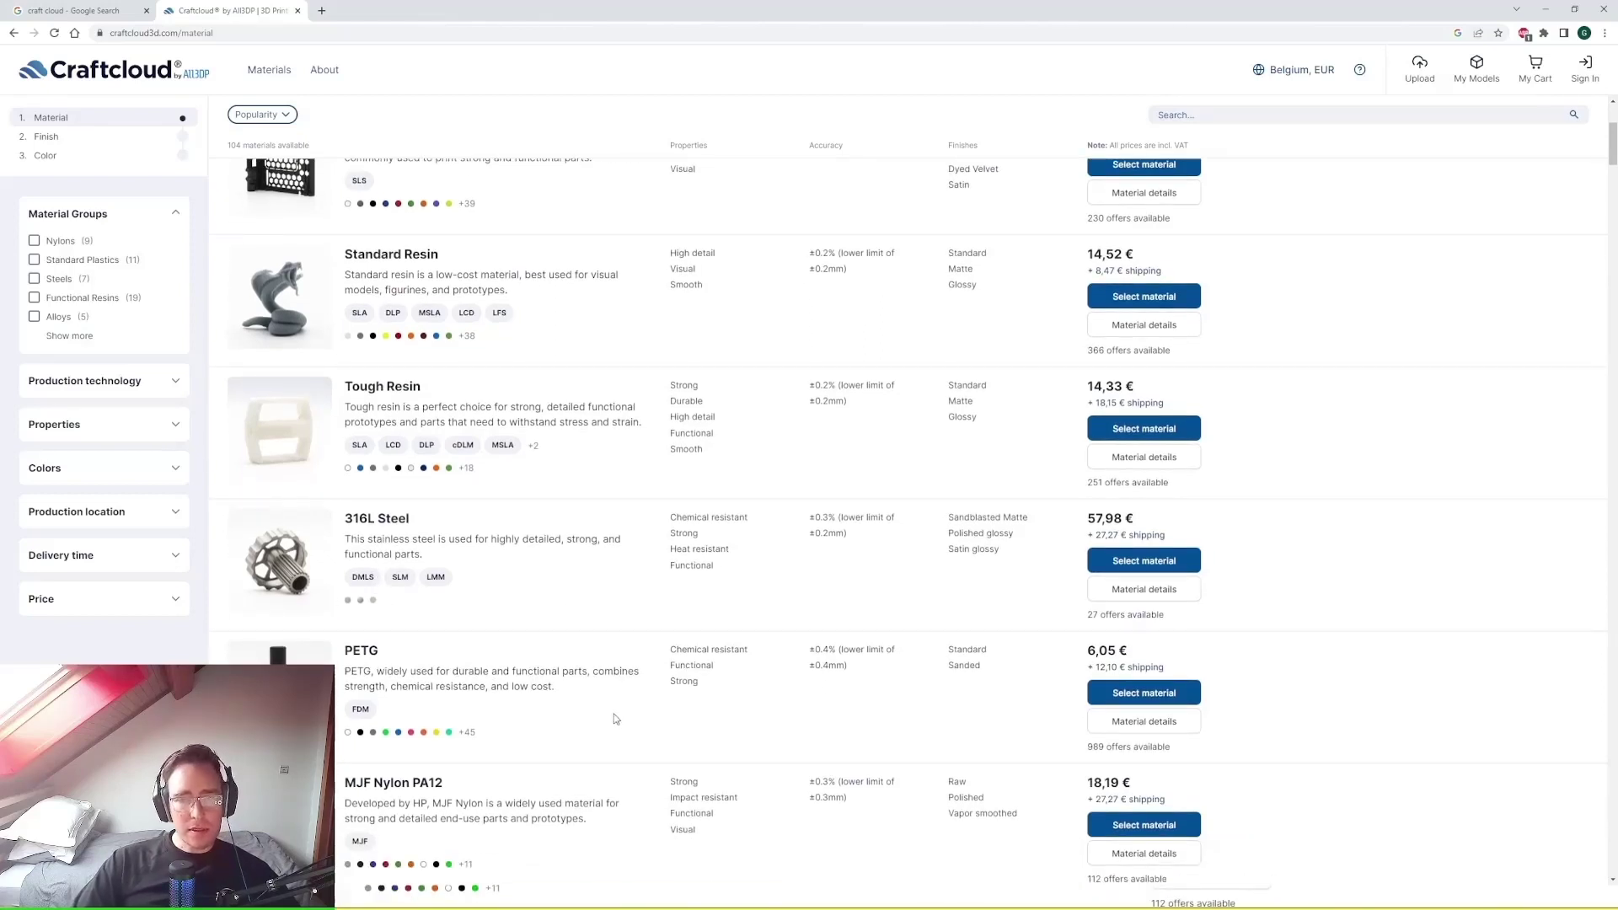
scroll(614, 718, down, 5)
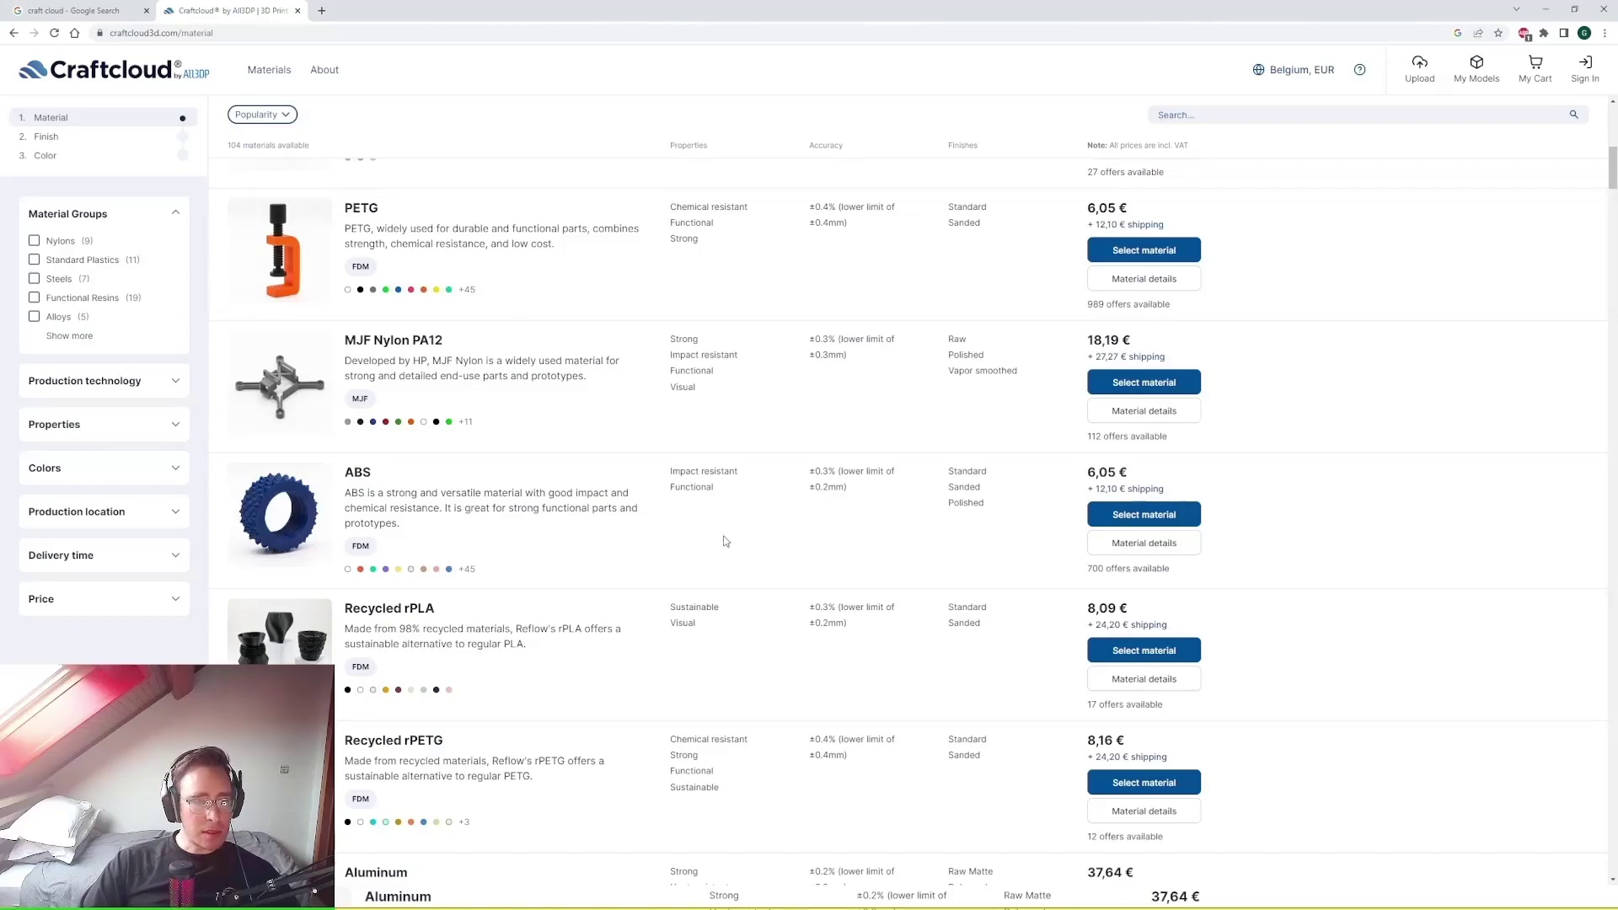
scroll(736, 534, down, 7)
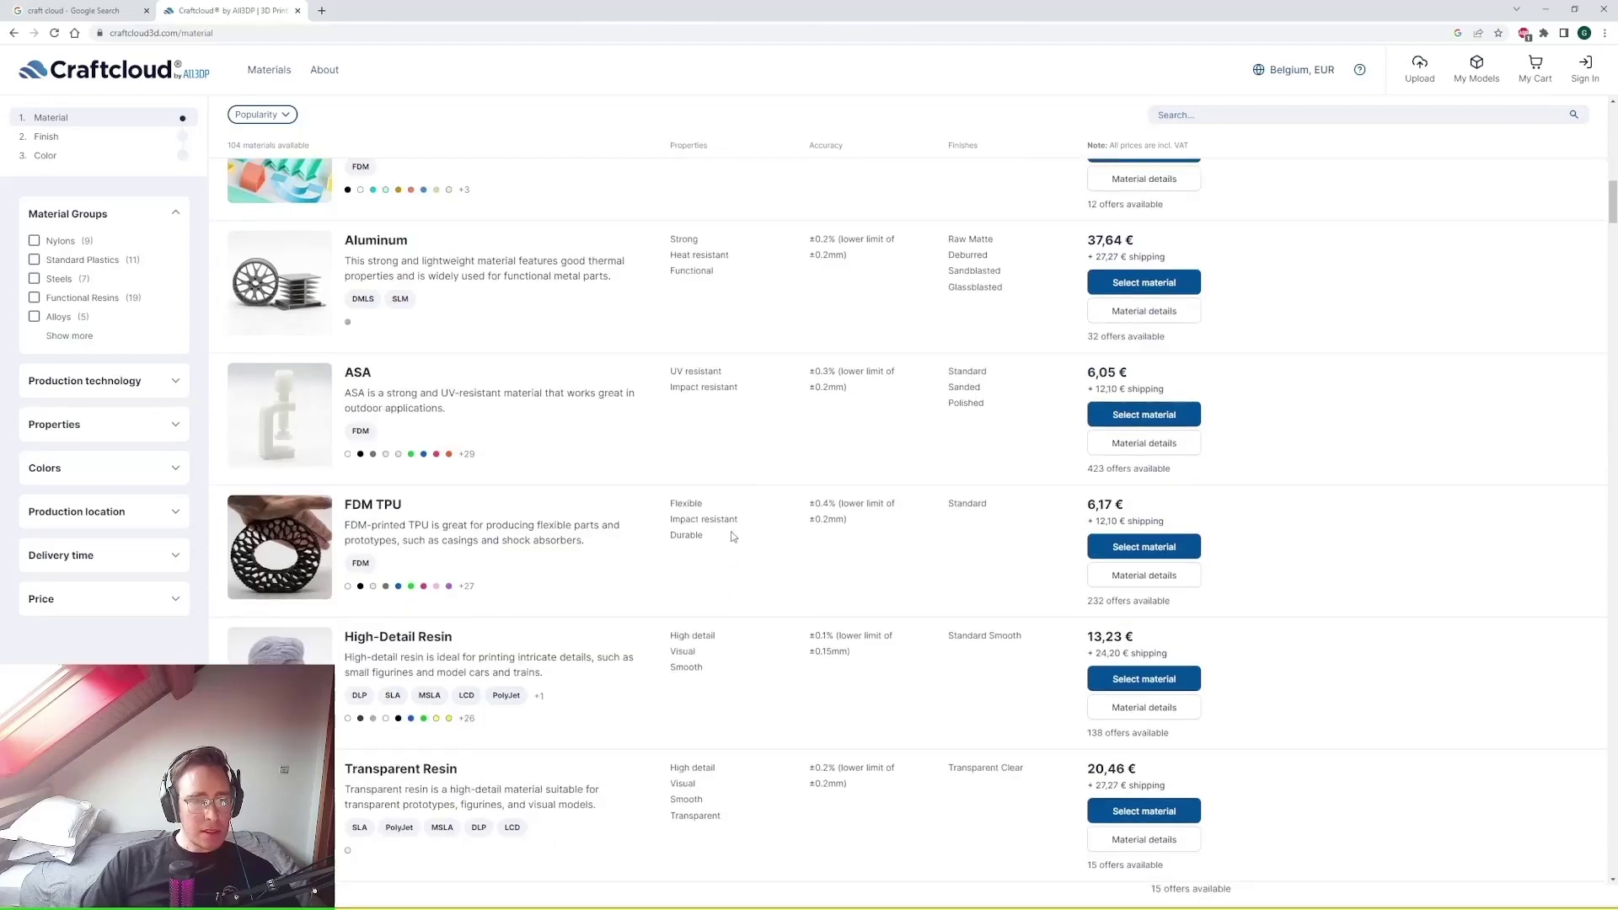
scroll(732, 537, up, 7)
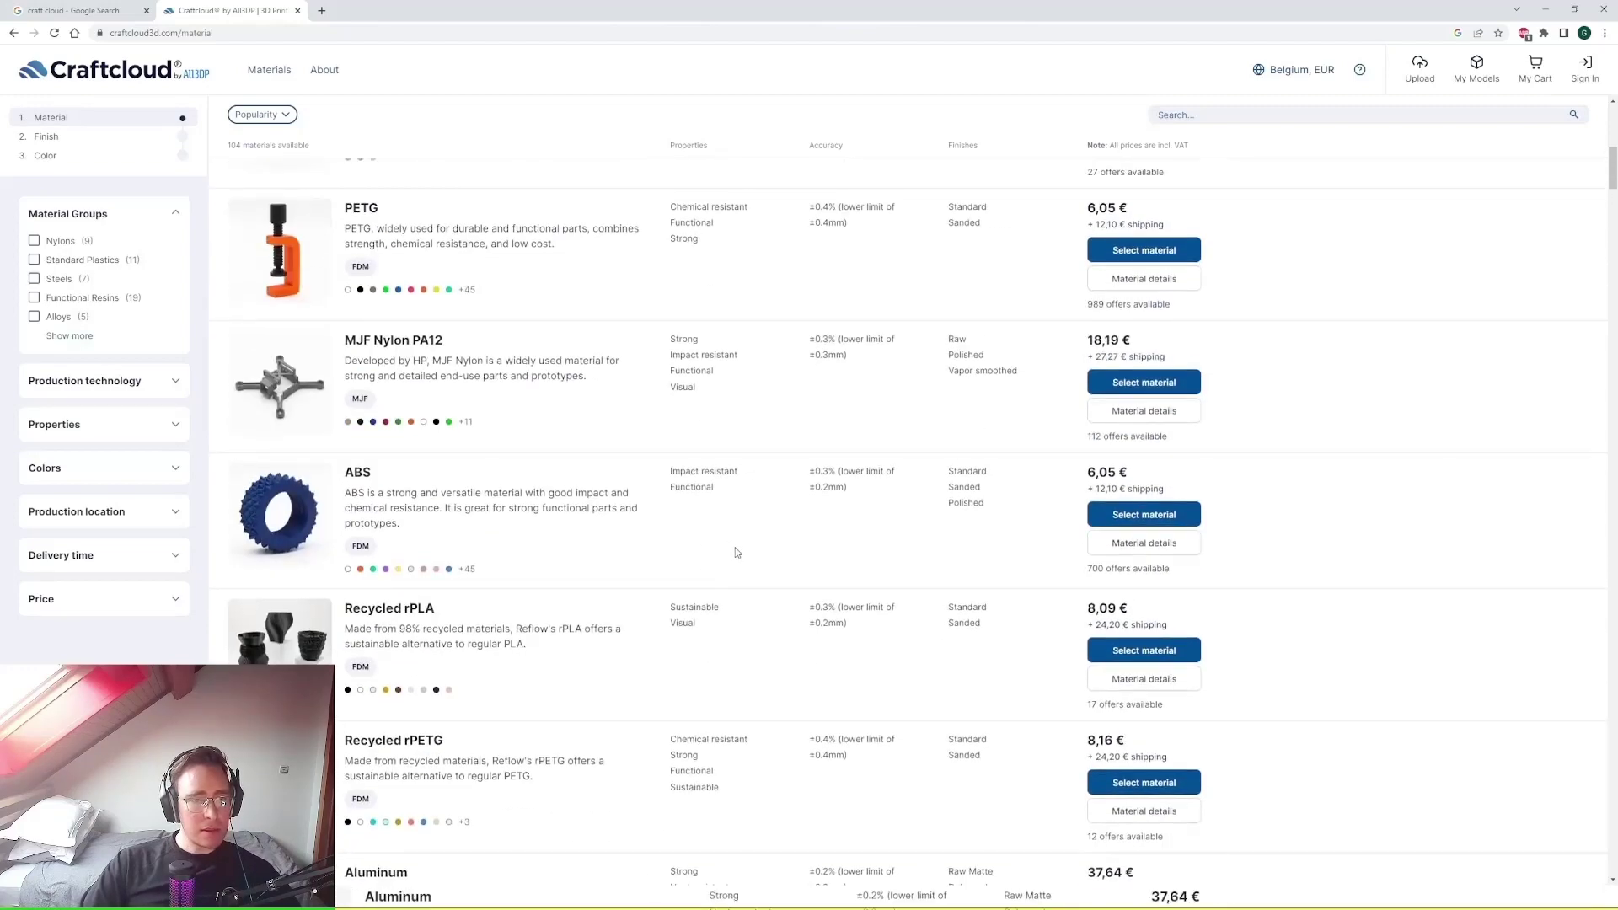
- Select ABS and set its Standard finish to 40% infill, totalling 18,22 €
click(1151, 519)
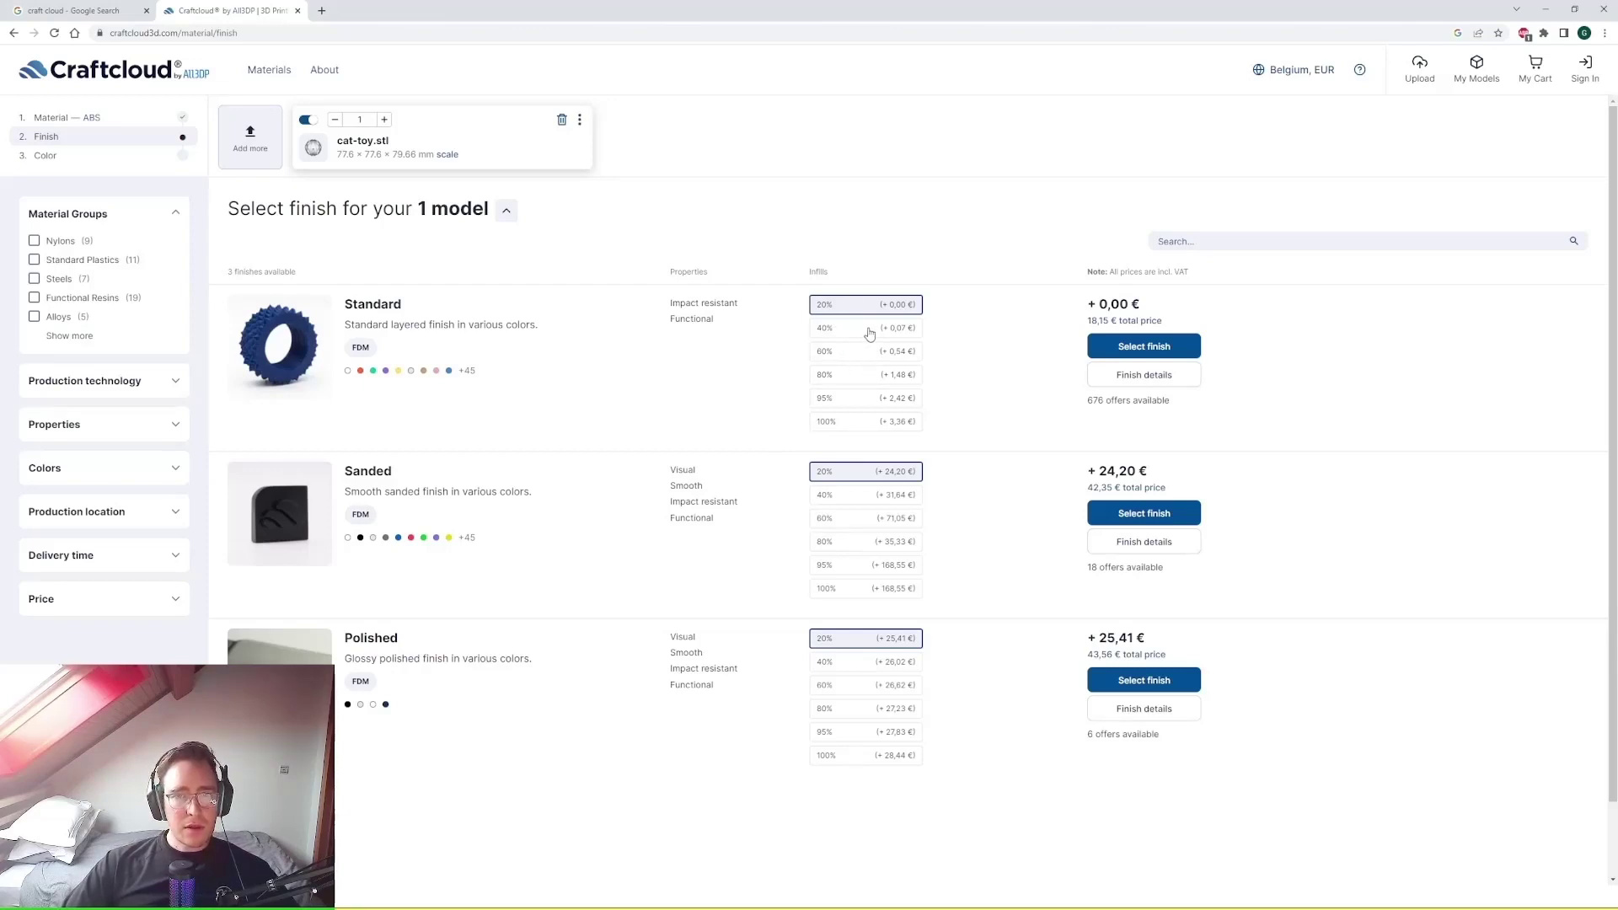
click(858, 430)
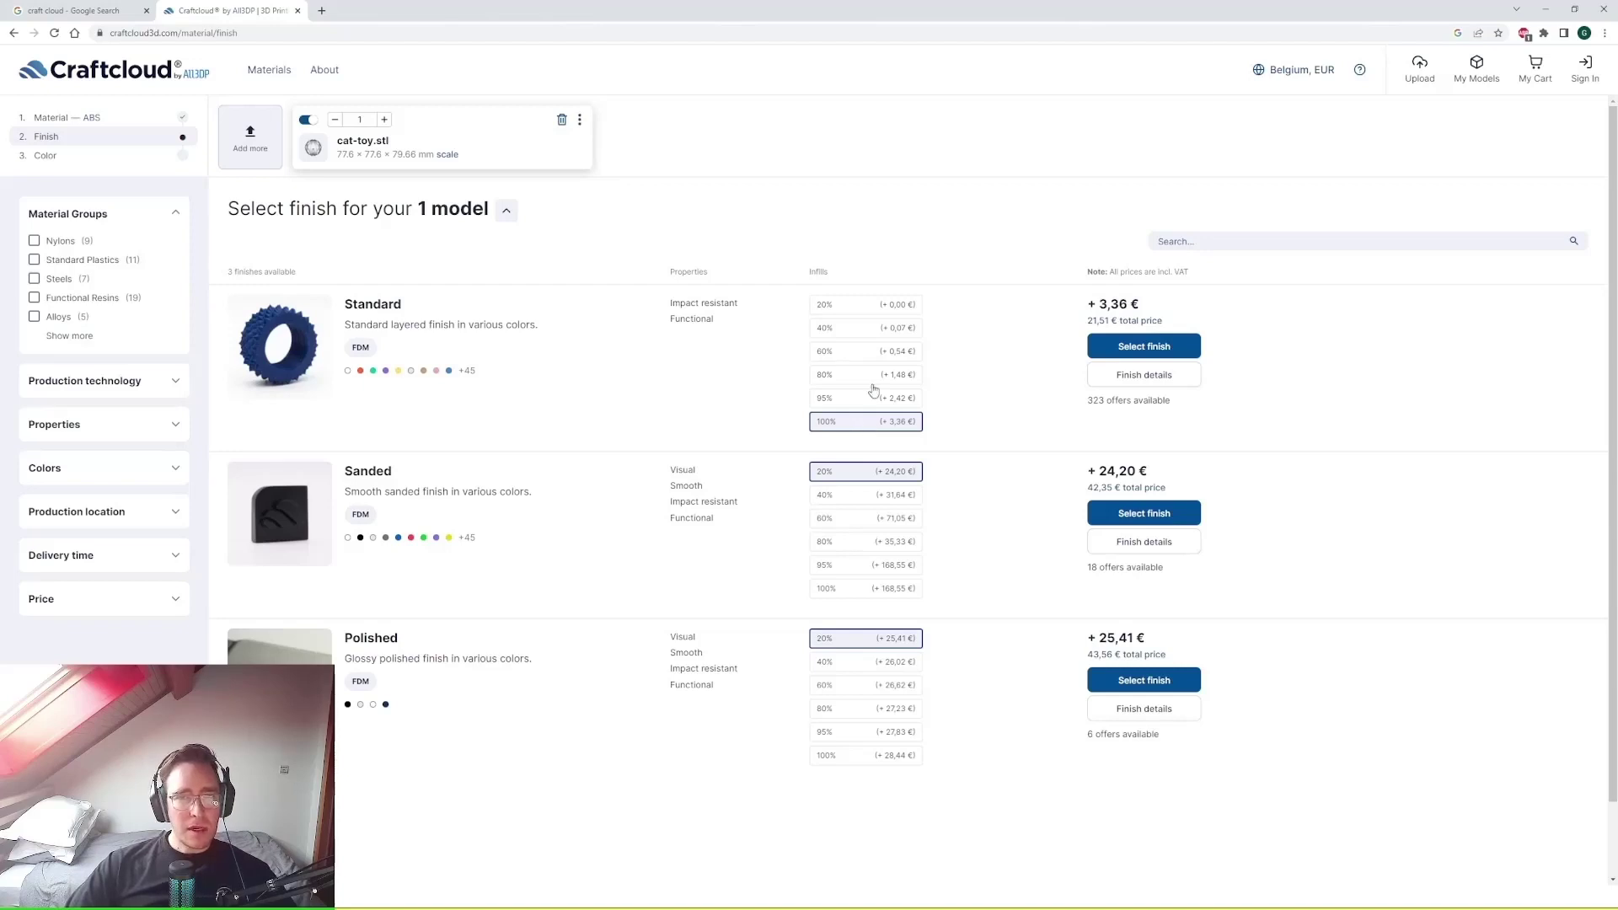
click(852, 332)
click(854, 309)
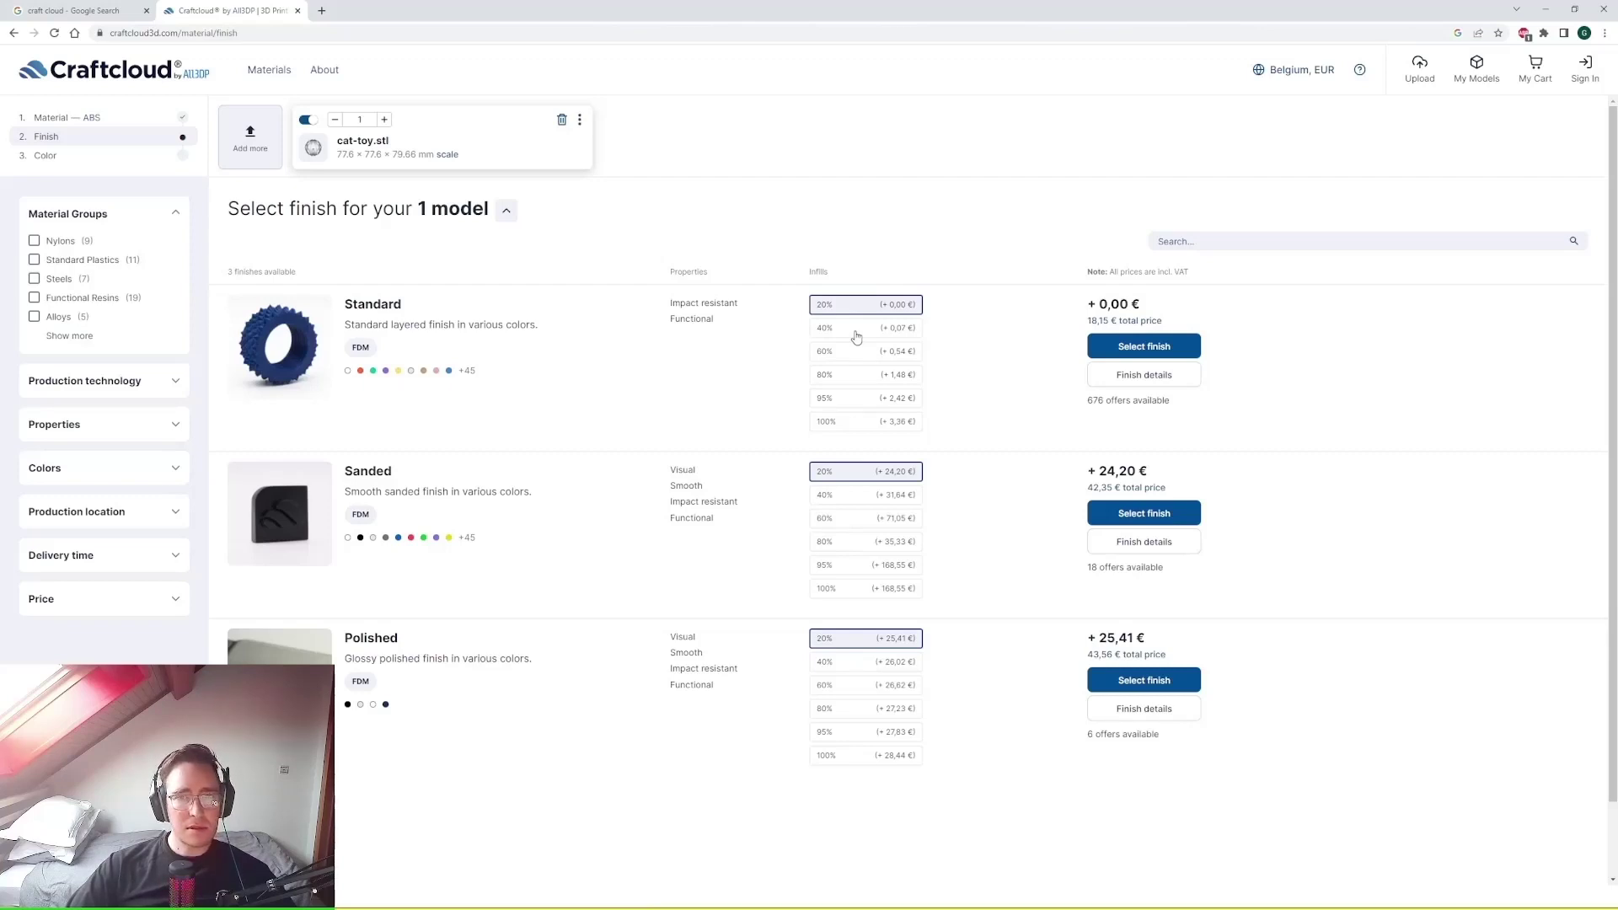
click(856, 335)
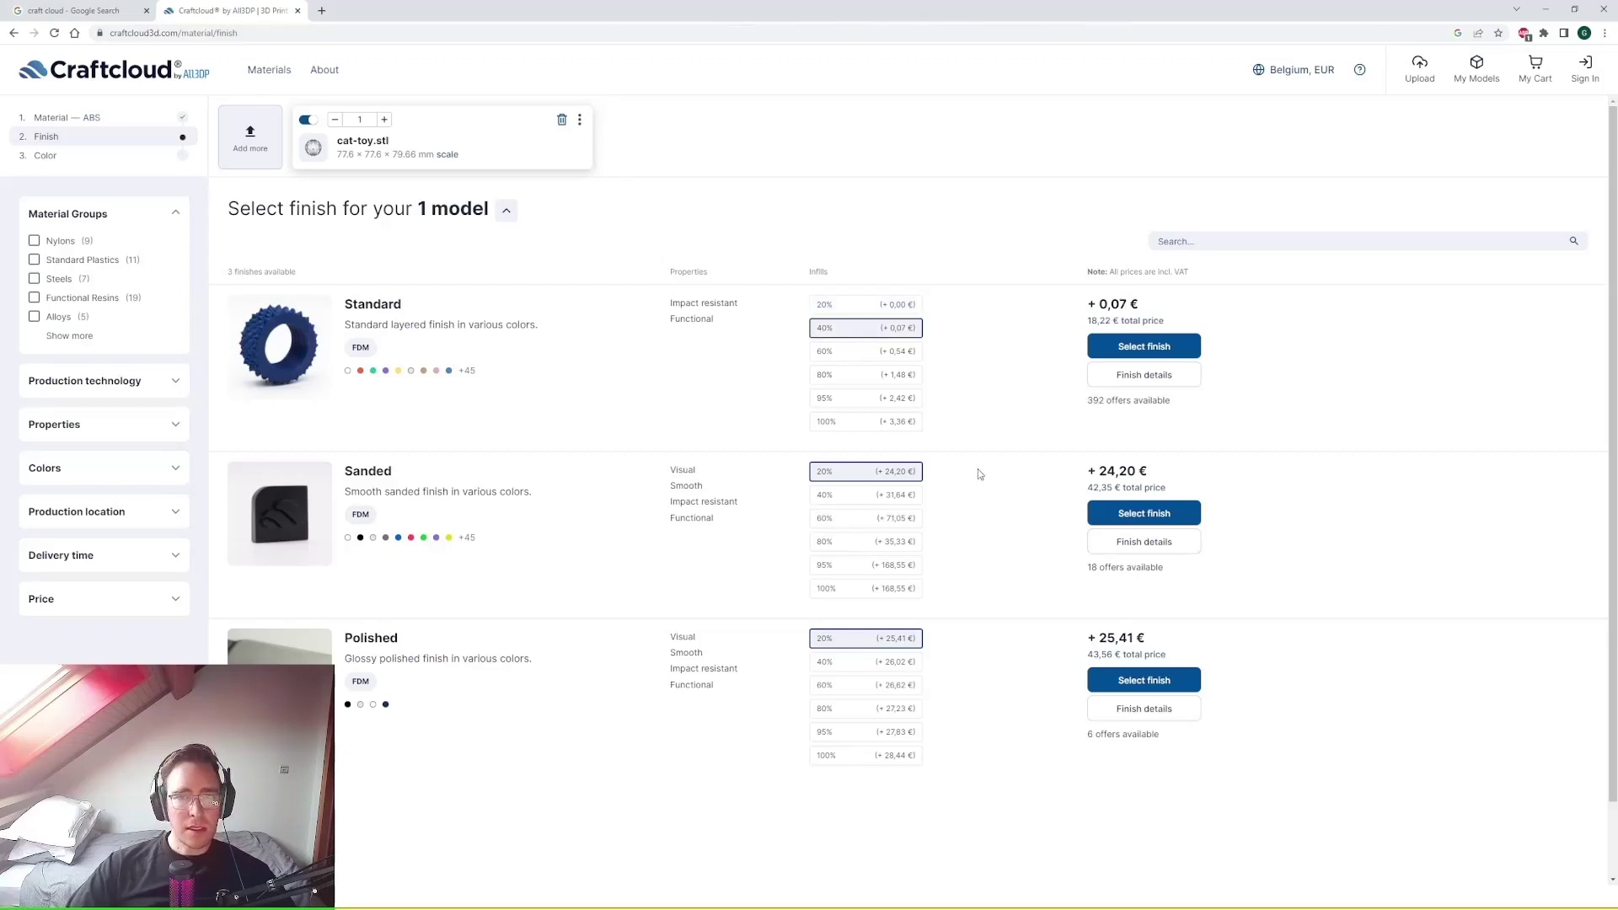
click(1180, 349)
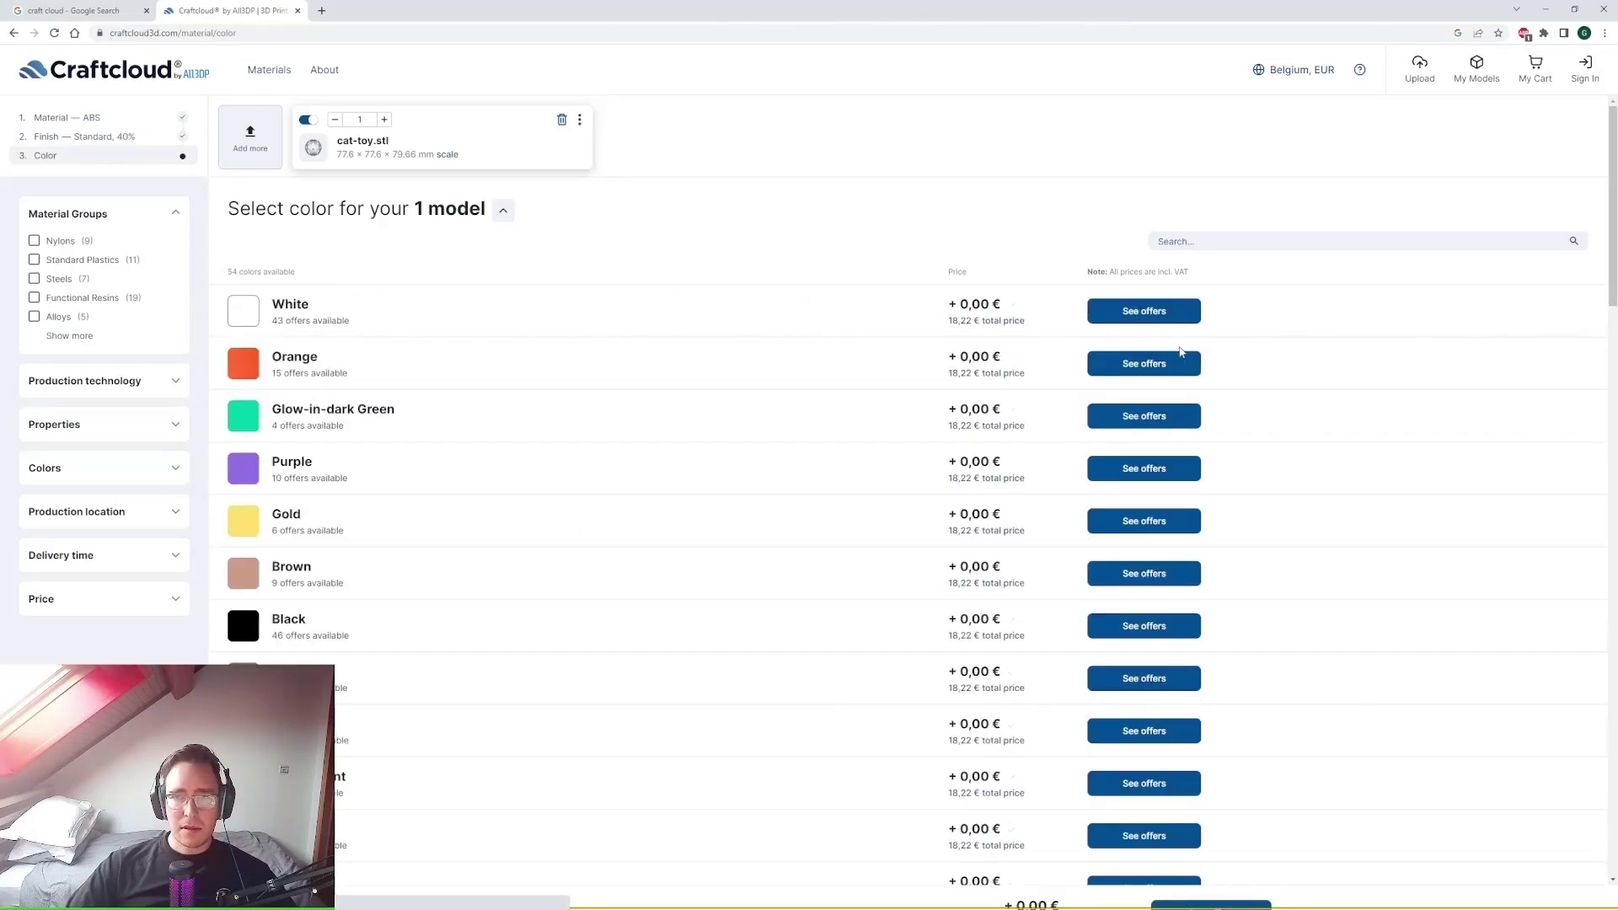
scroll(679, 366, down, 3)
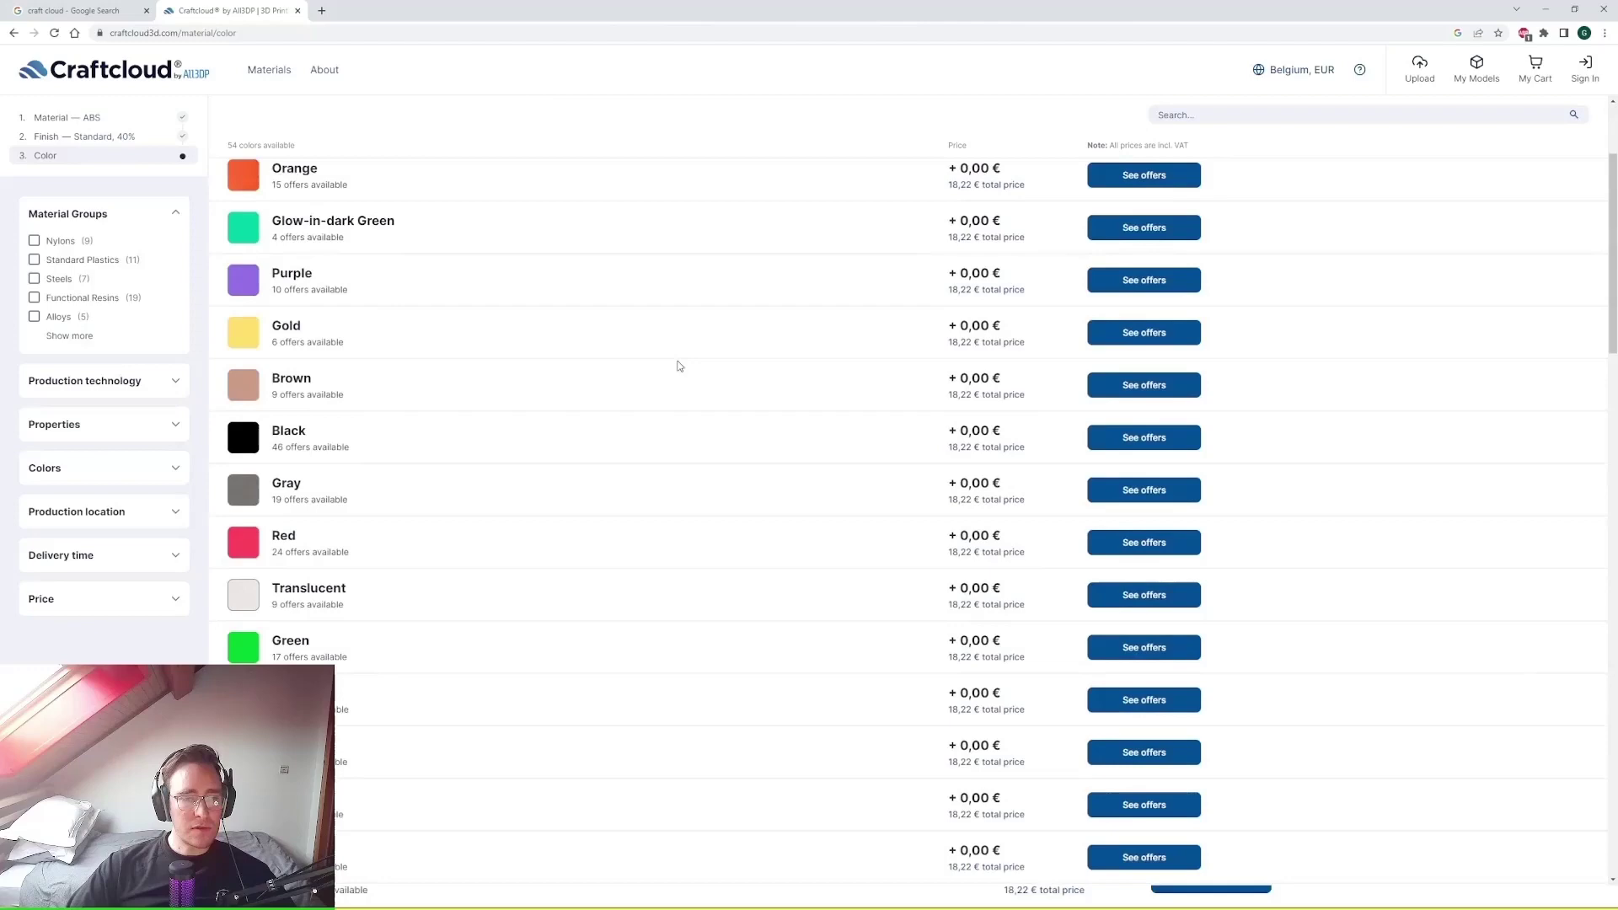
scroll(678, 366, down, 6)
scroll(679, 365, down, 6)
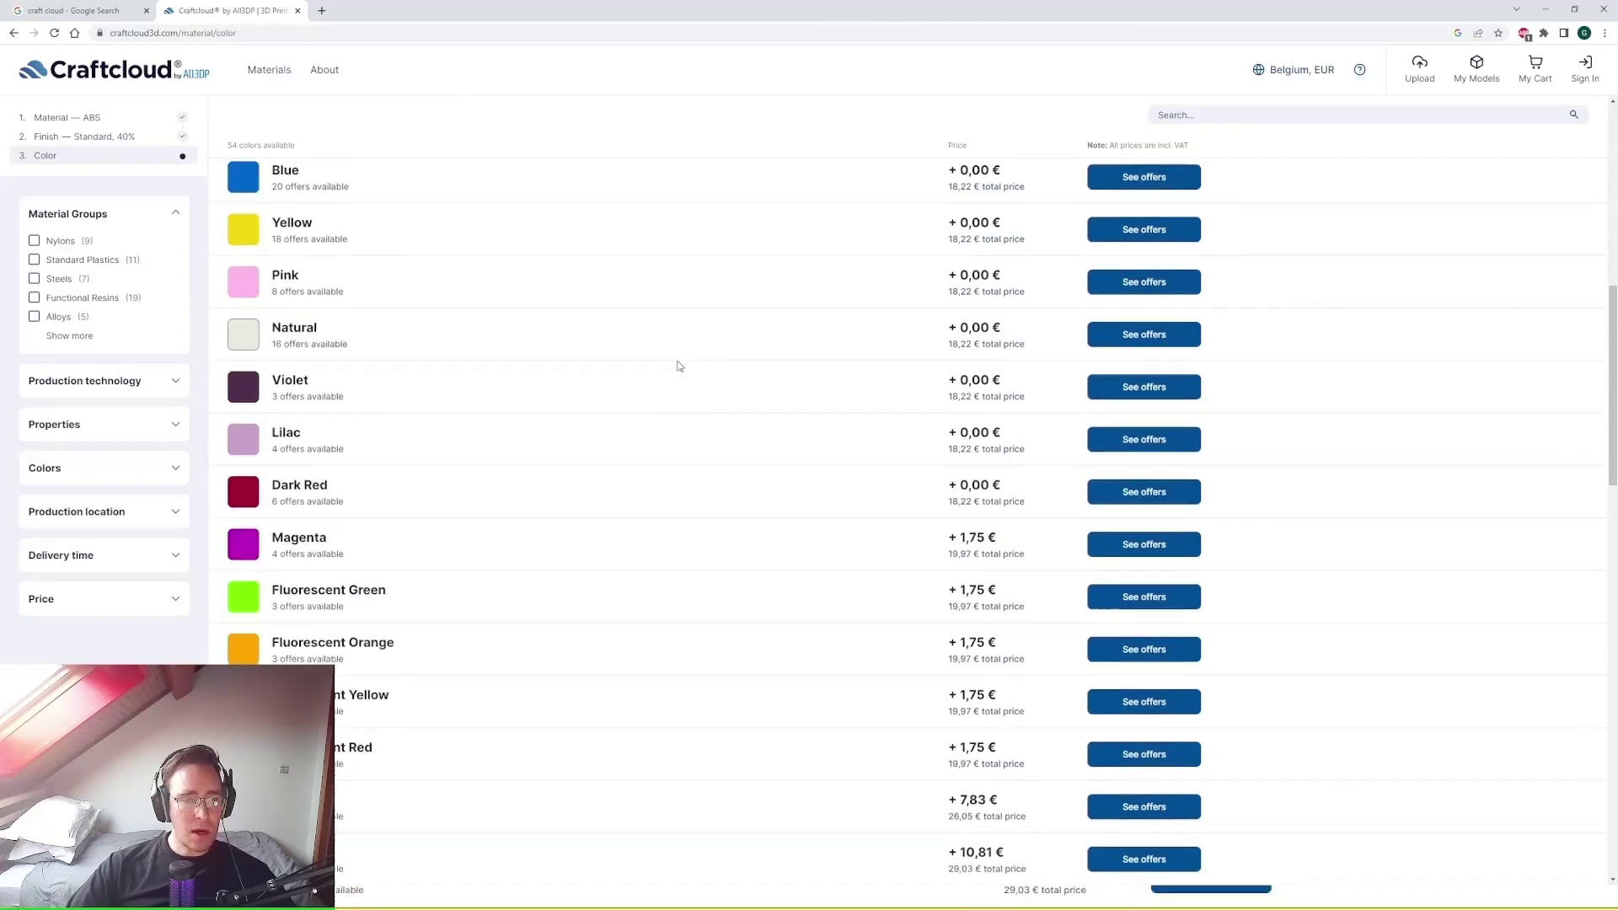
scroll(679, 365, down, 2)
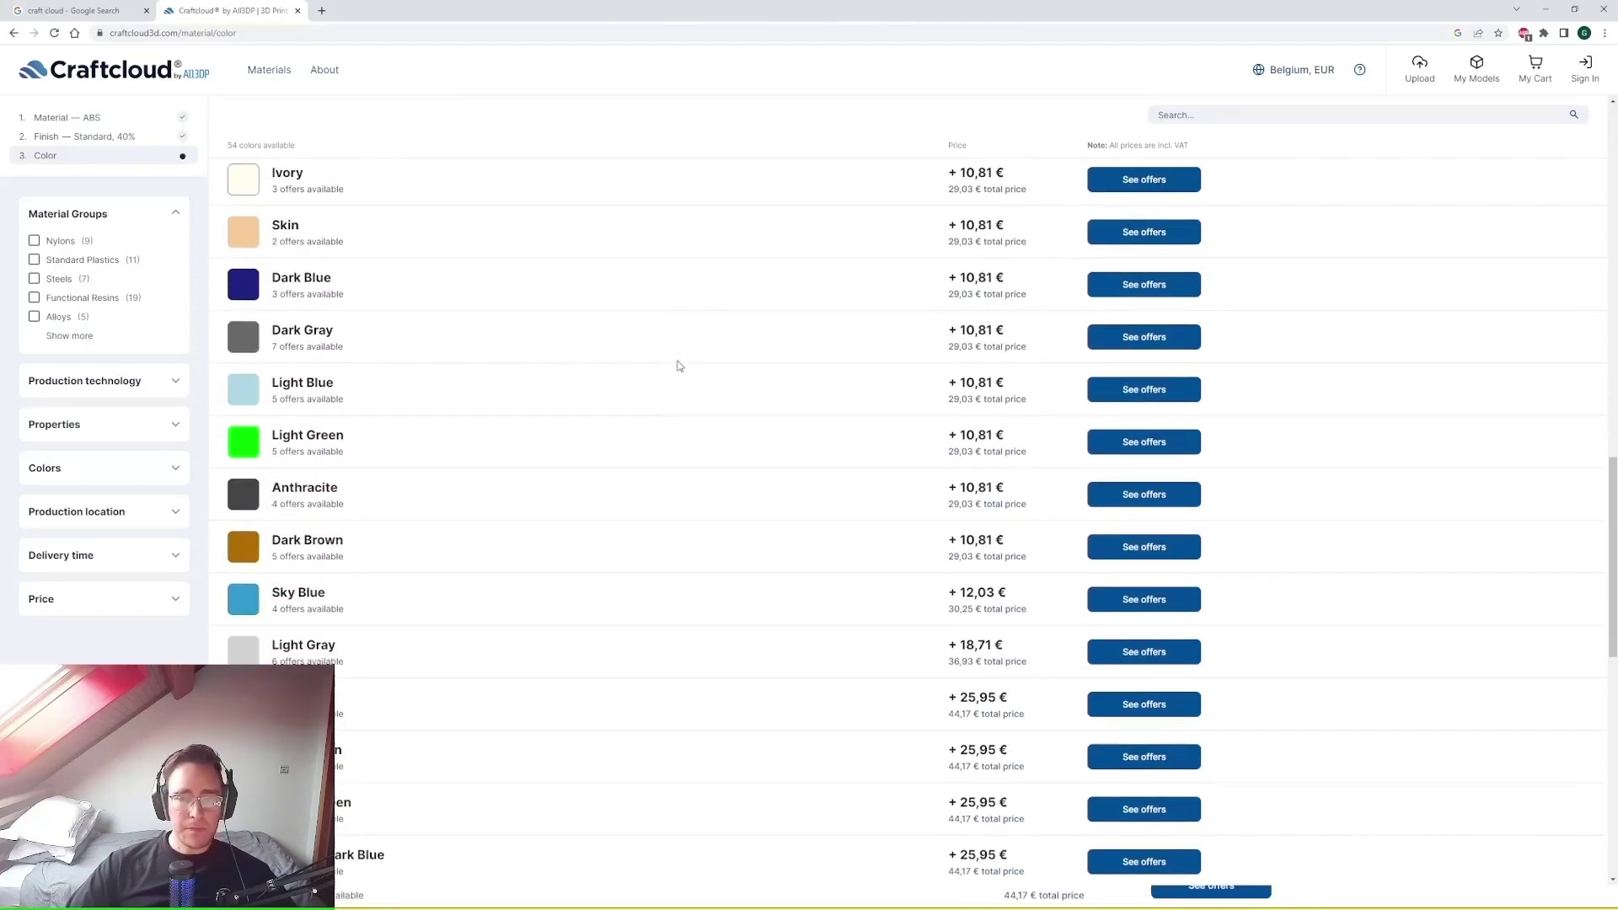
scroll(412, 599, down, 1)
scroll(401, 571, up, 12)
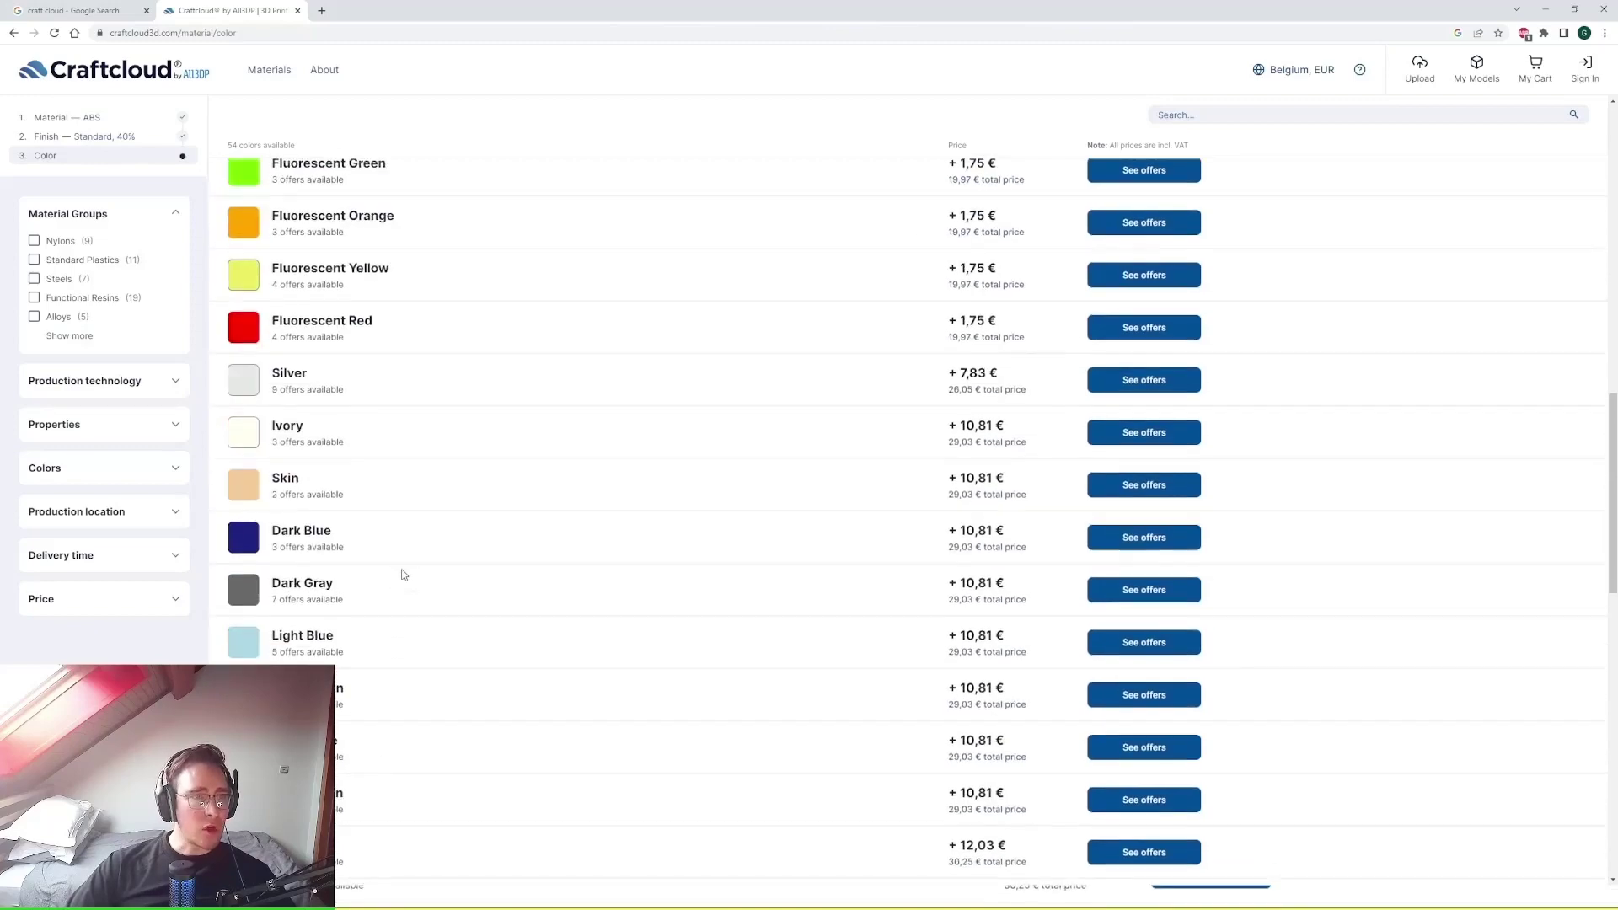
scroll(402, 575, up, 5)
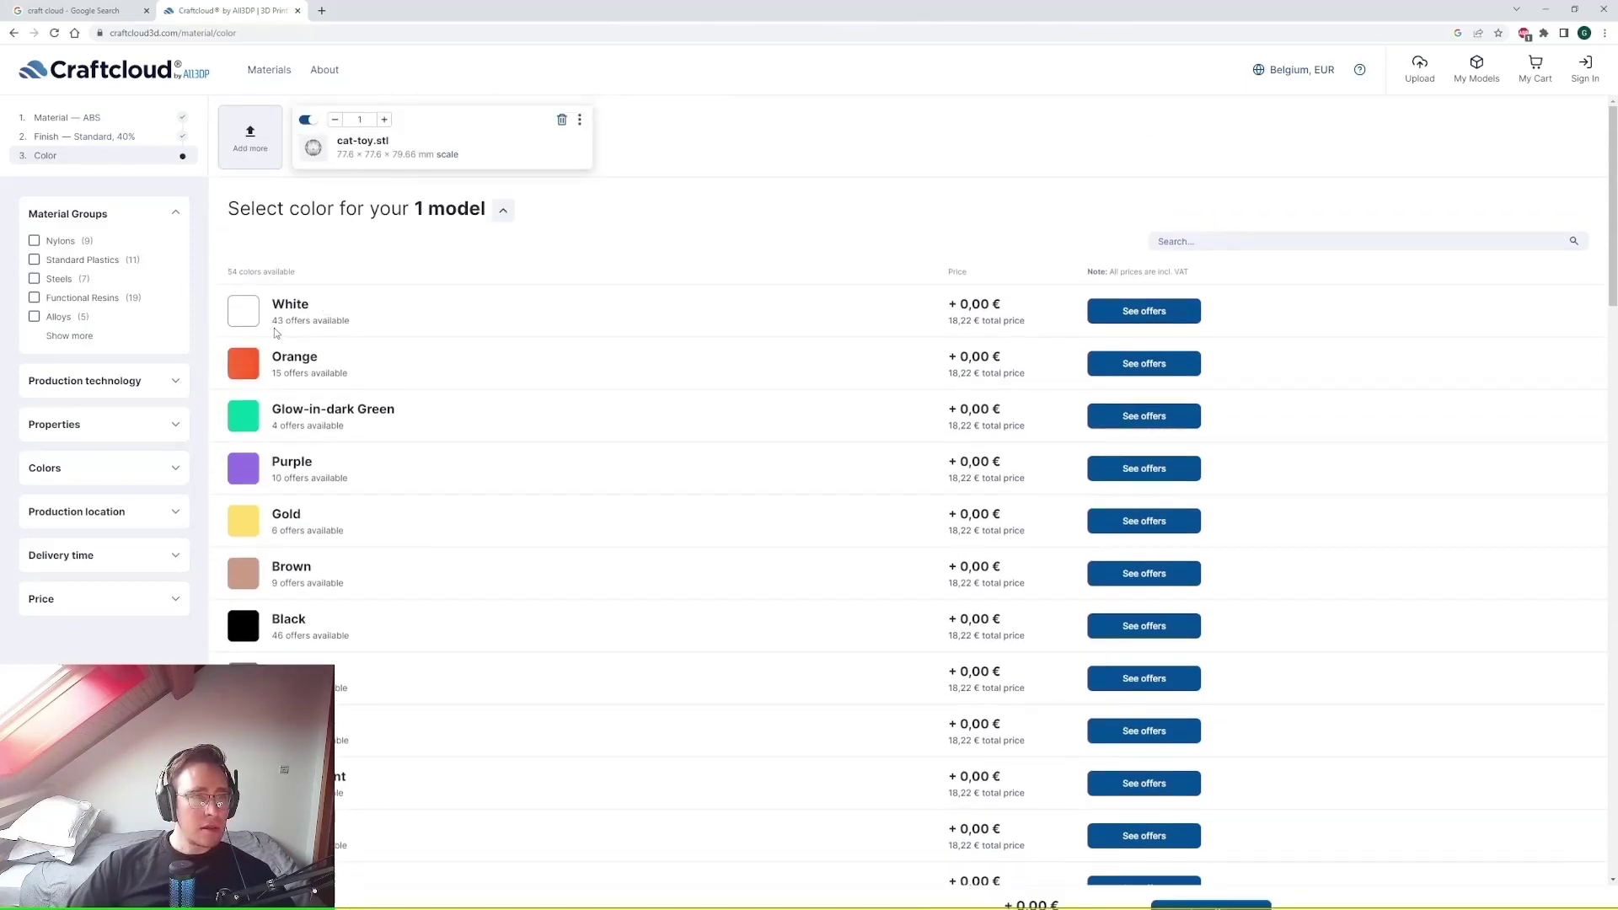
drag(275, 322, 273, 376)
drag(346, 427, 273, 429)
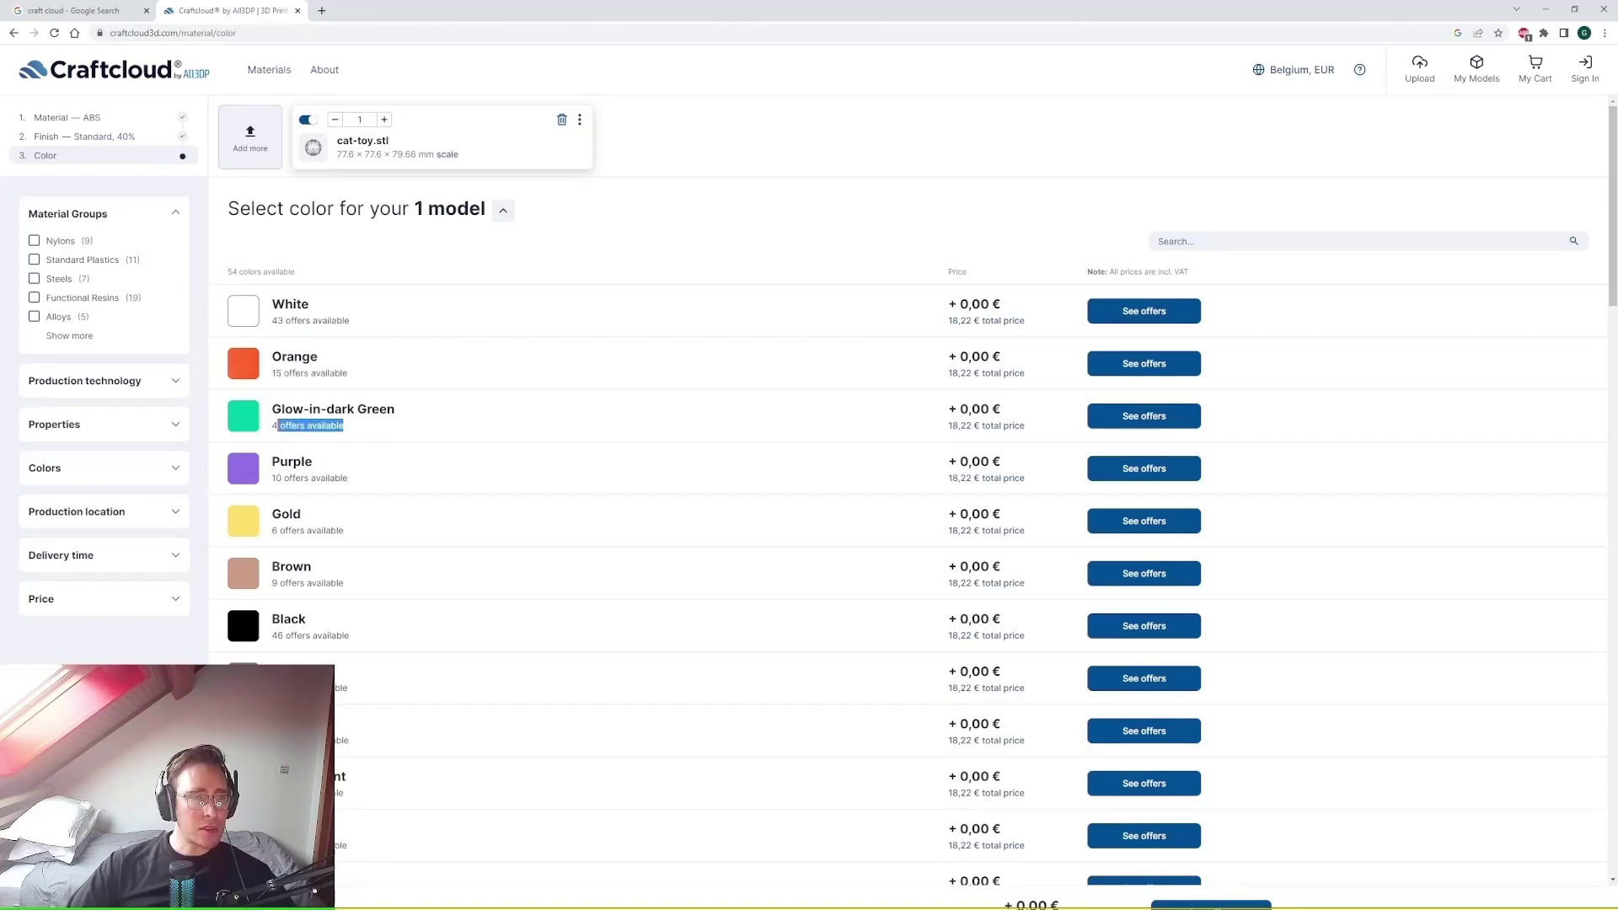
drag(357, 487, 268, 487)
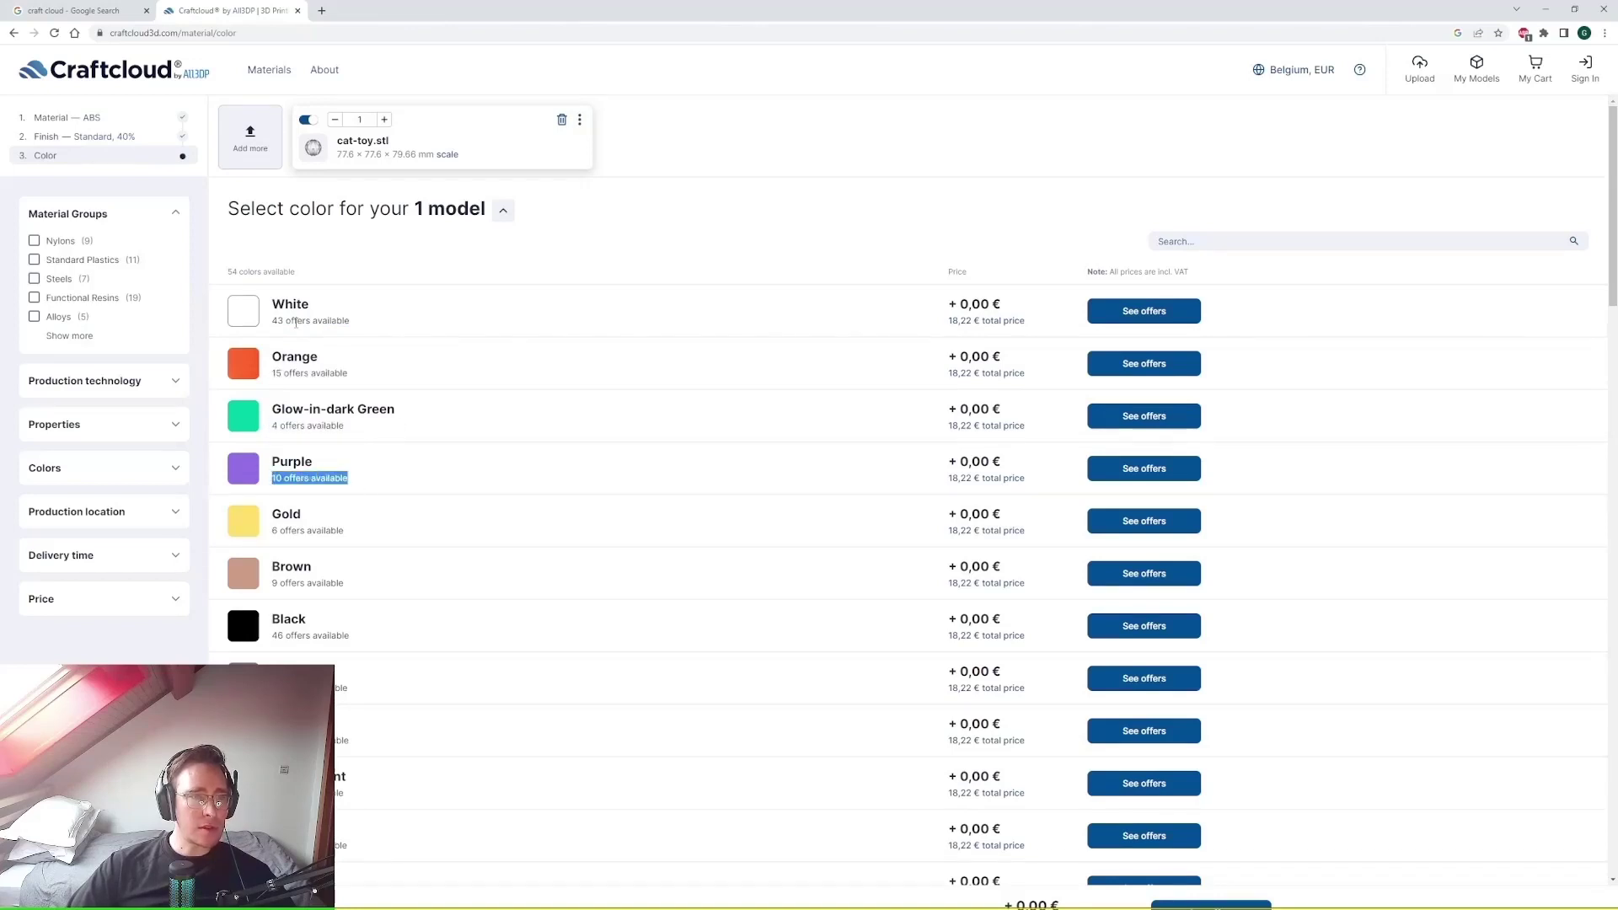
drag(271, 324, 360, 327)
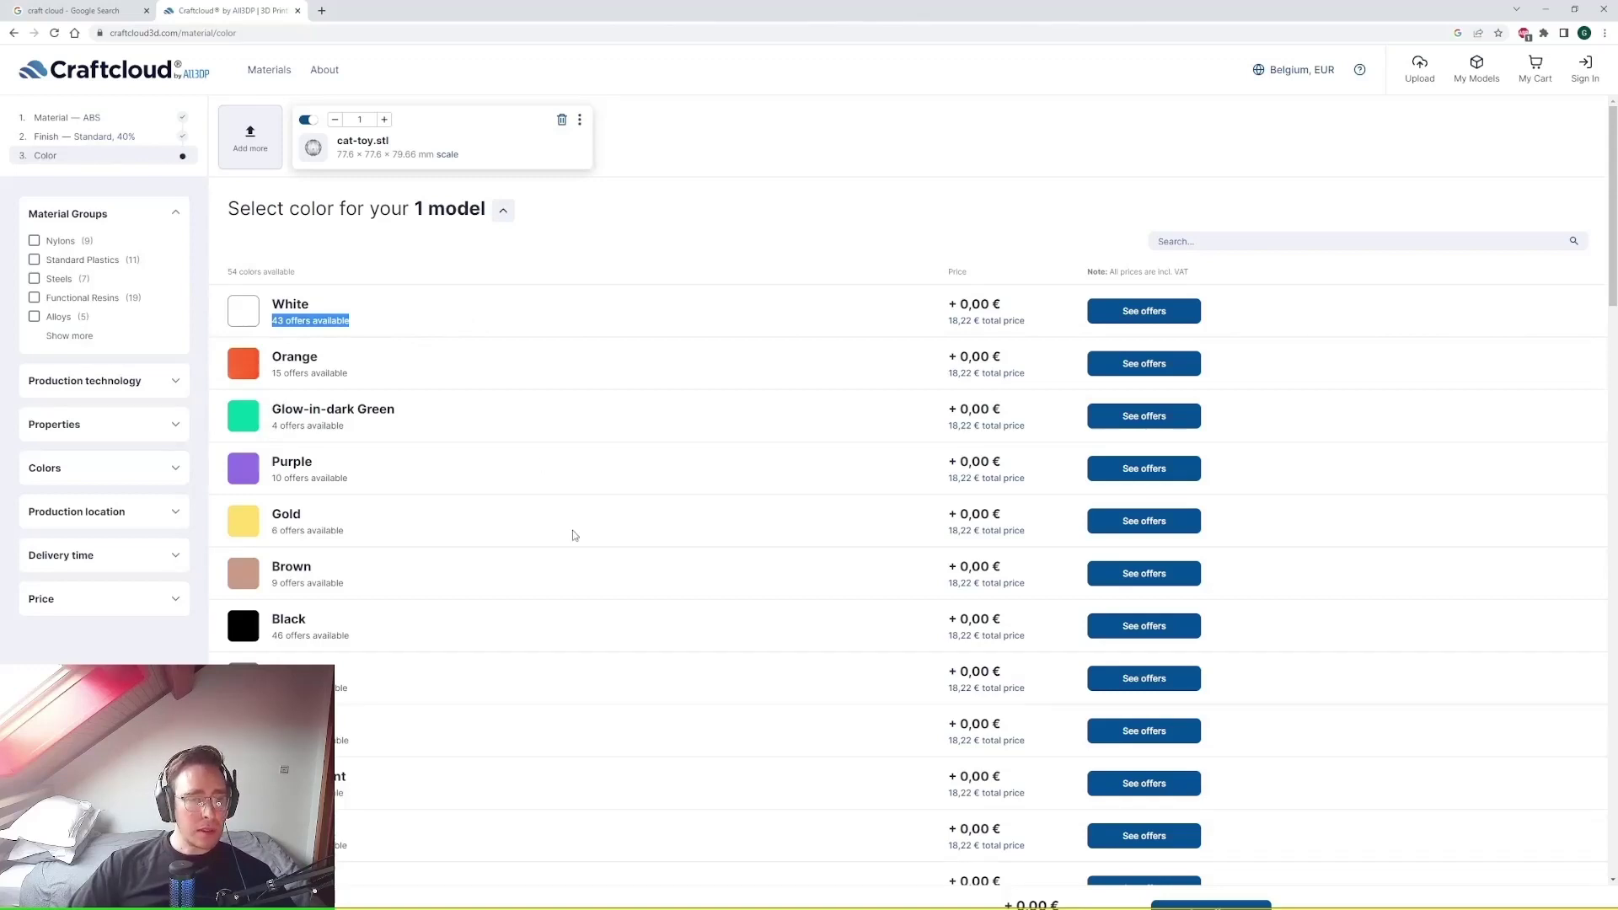
scroll(573, 535, down, 2)
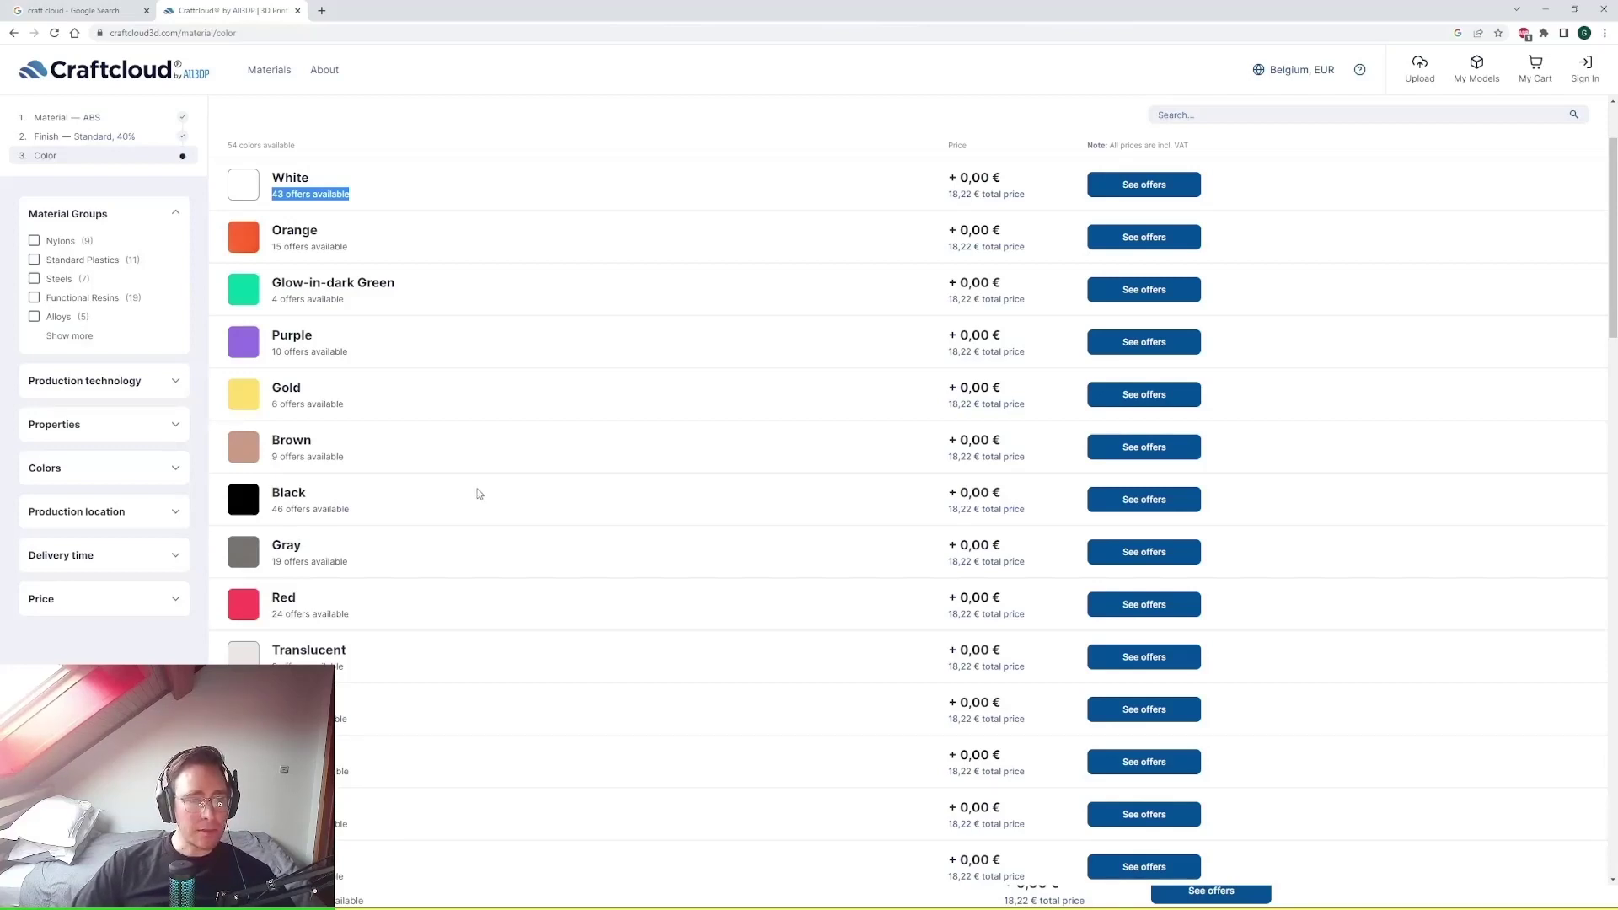
scroll(490, 520, up, 2)
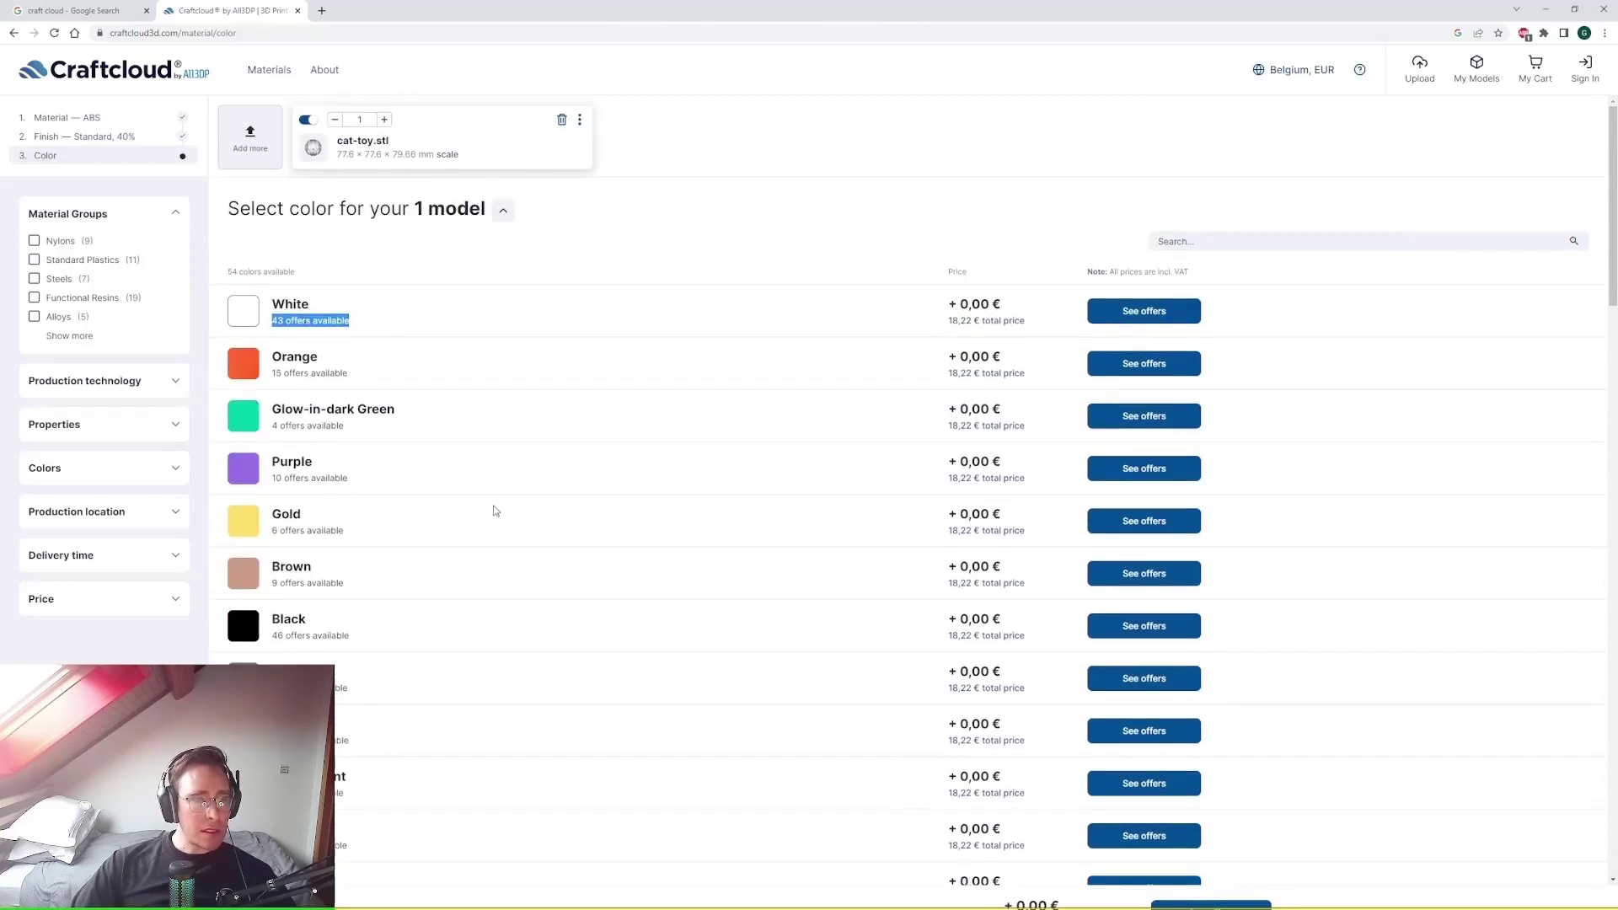
- Show White offers and compare best price 18,22 €, recommended 26,05 €, quickest 32,66 €
click(1164, 314)
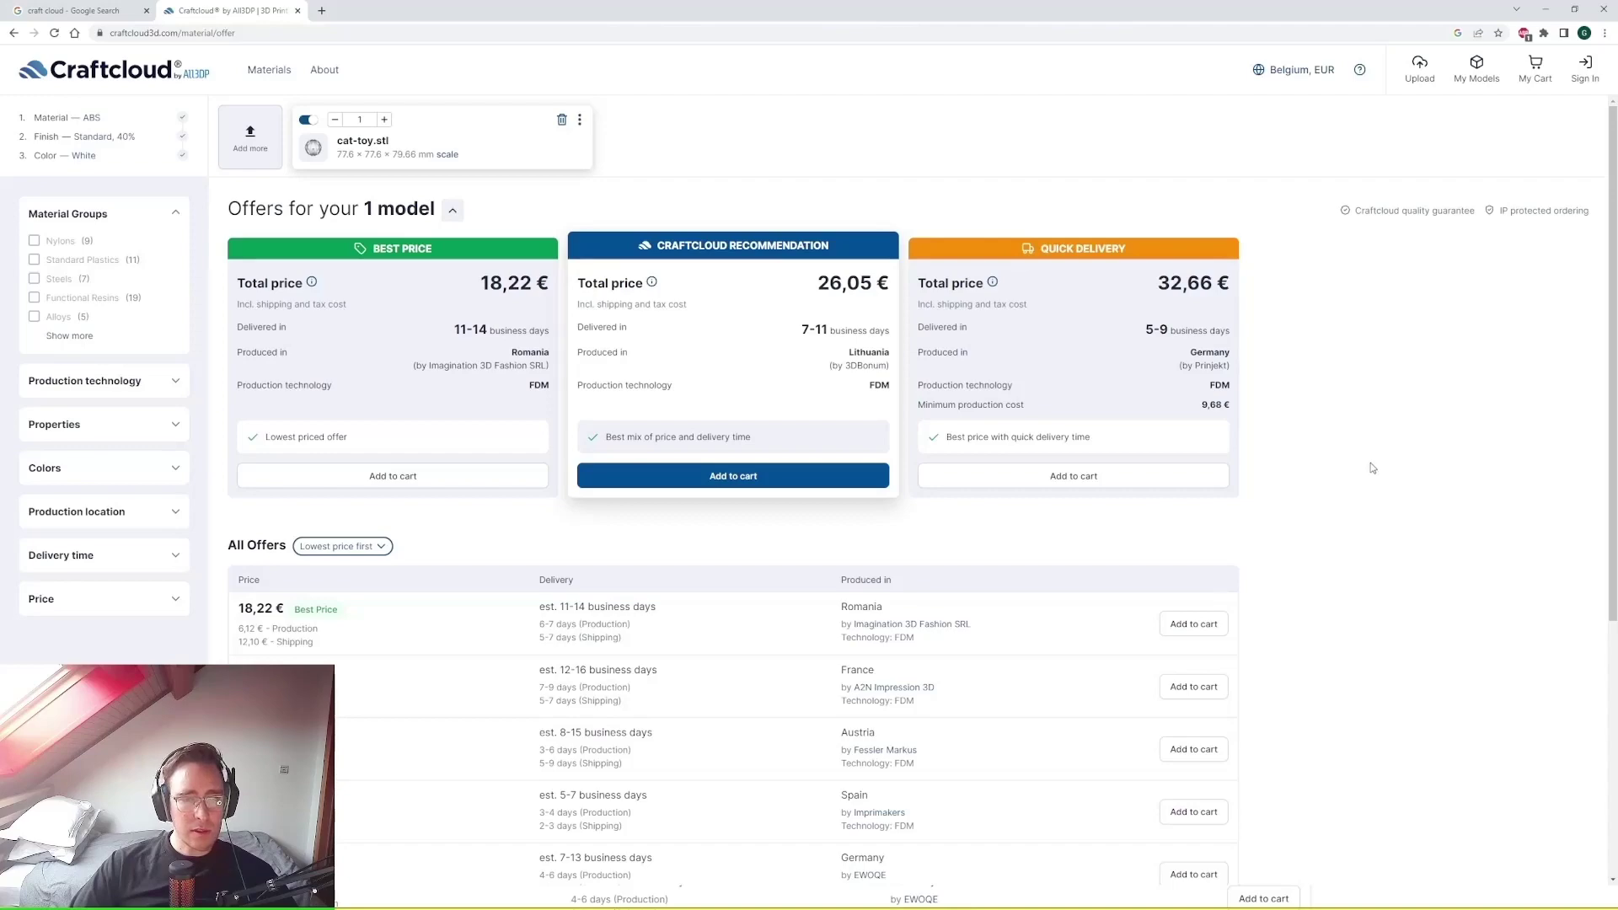
scroll(1346, 502, down, 4)
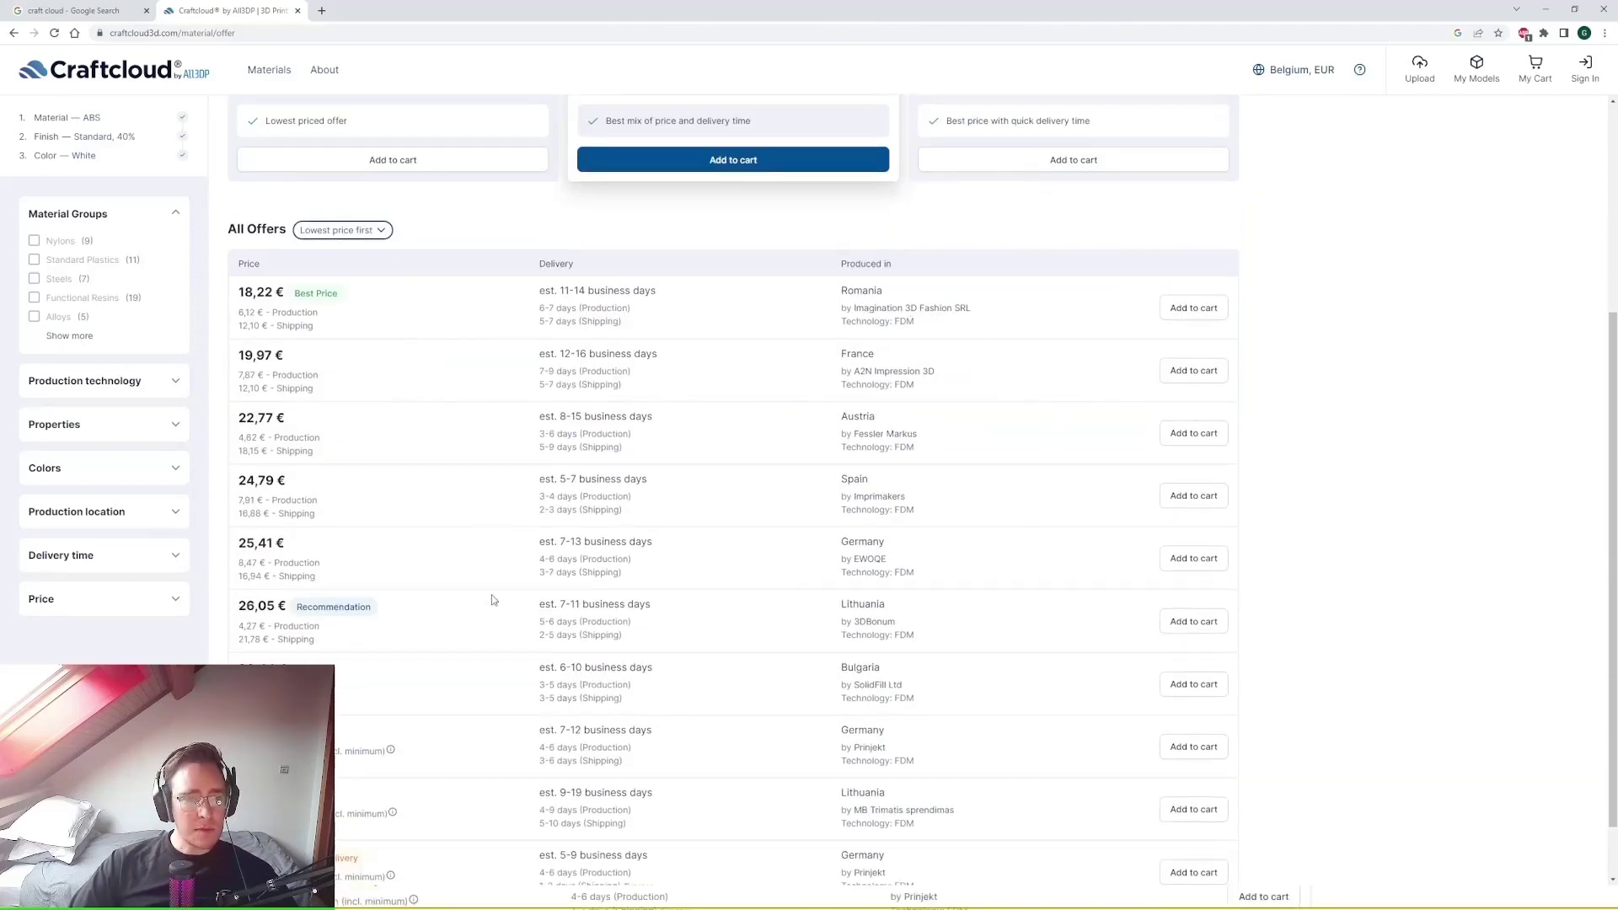
scroll(489, 658, down, 1)
scroll(1060, 436, up, 3)
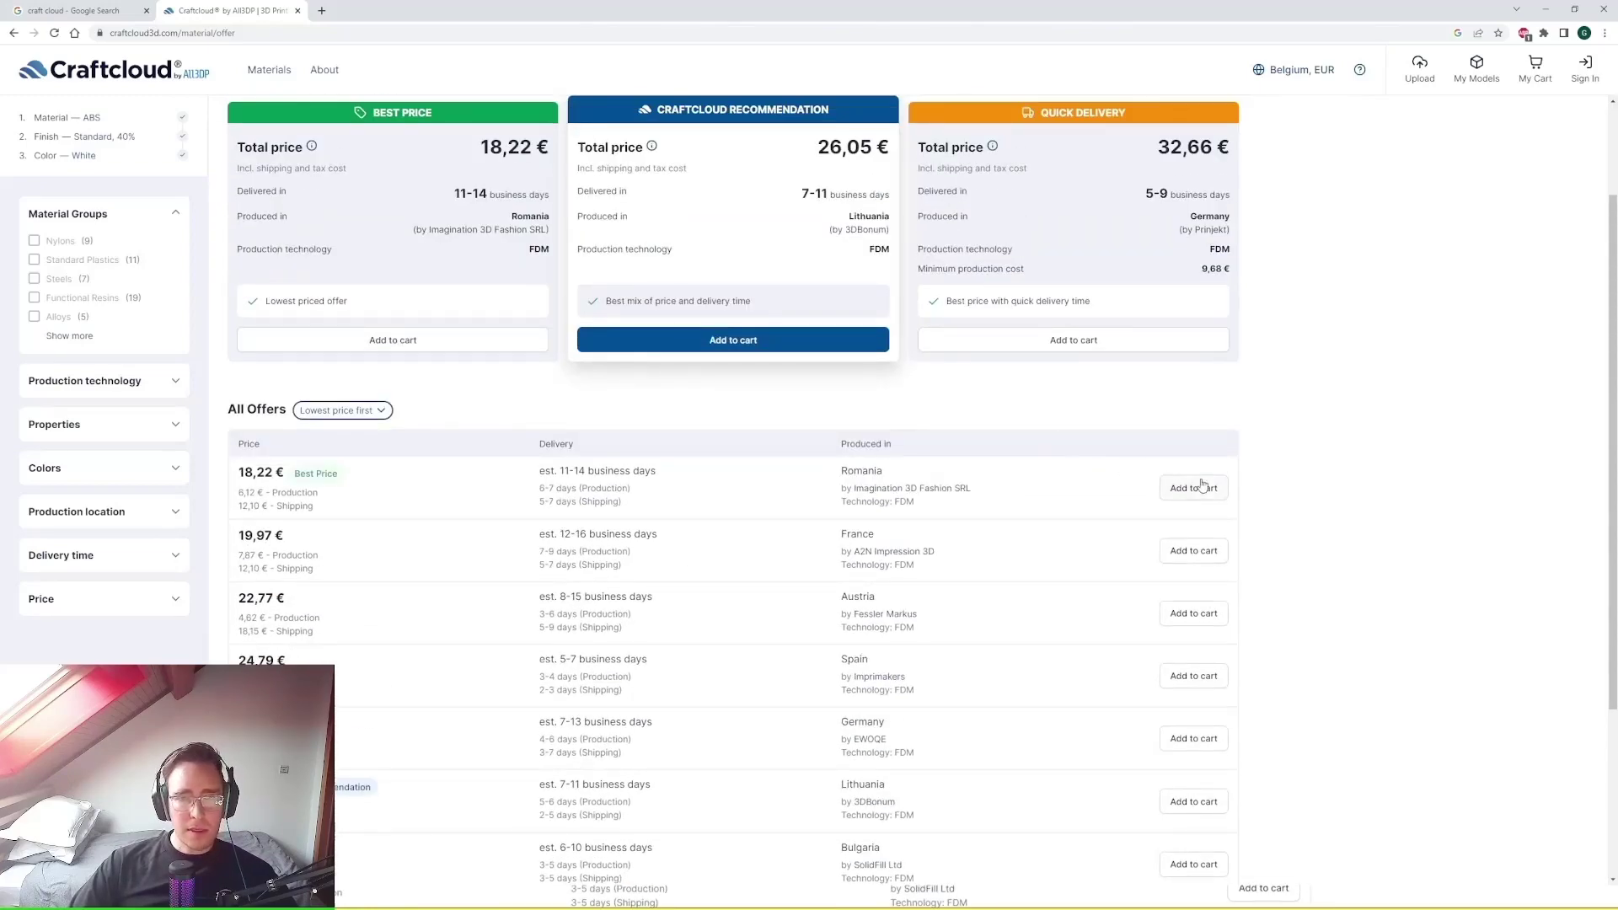
- Add the 26,05 € recommended 3DBonum offer to the cart and rotate cat-toy.stl in the 3D preview
click(780, 344)
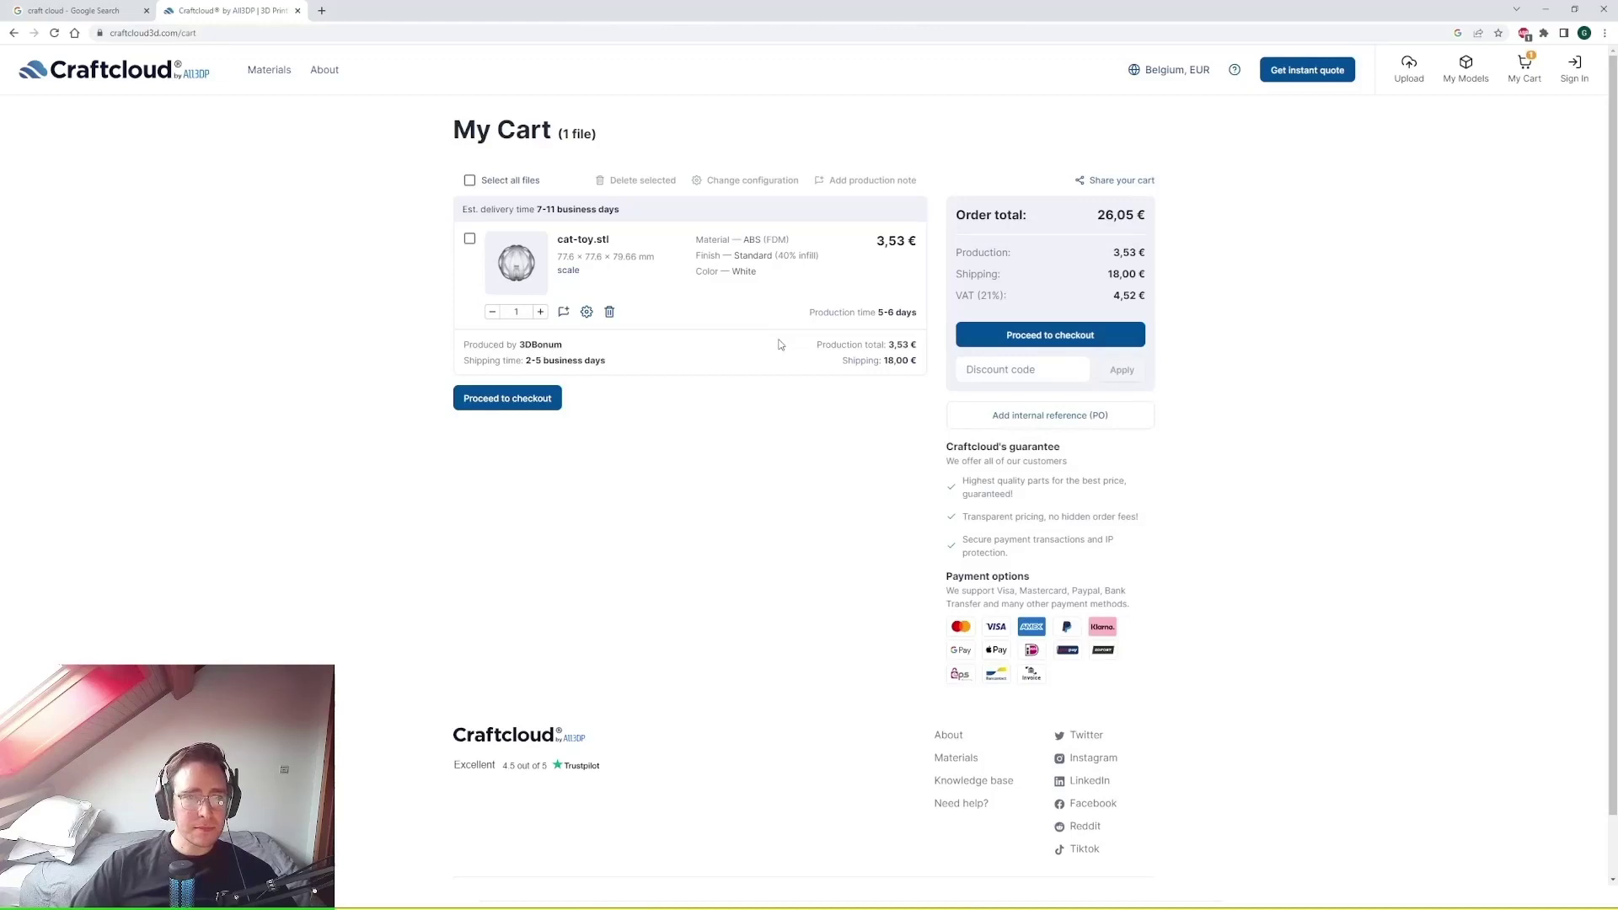
click(512, 266)
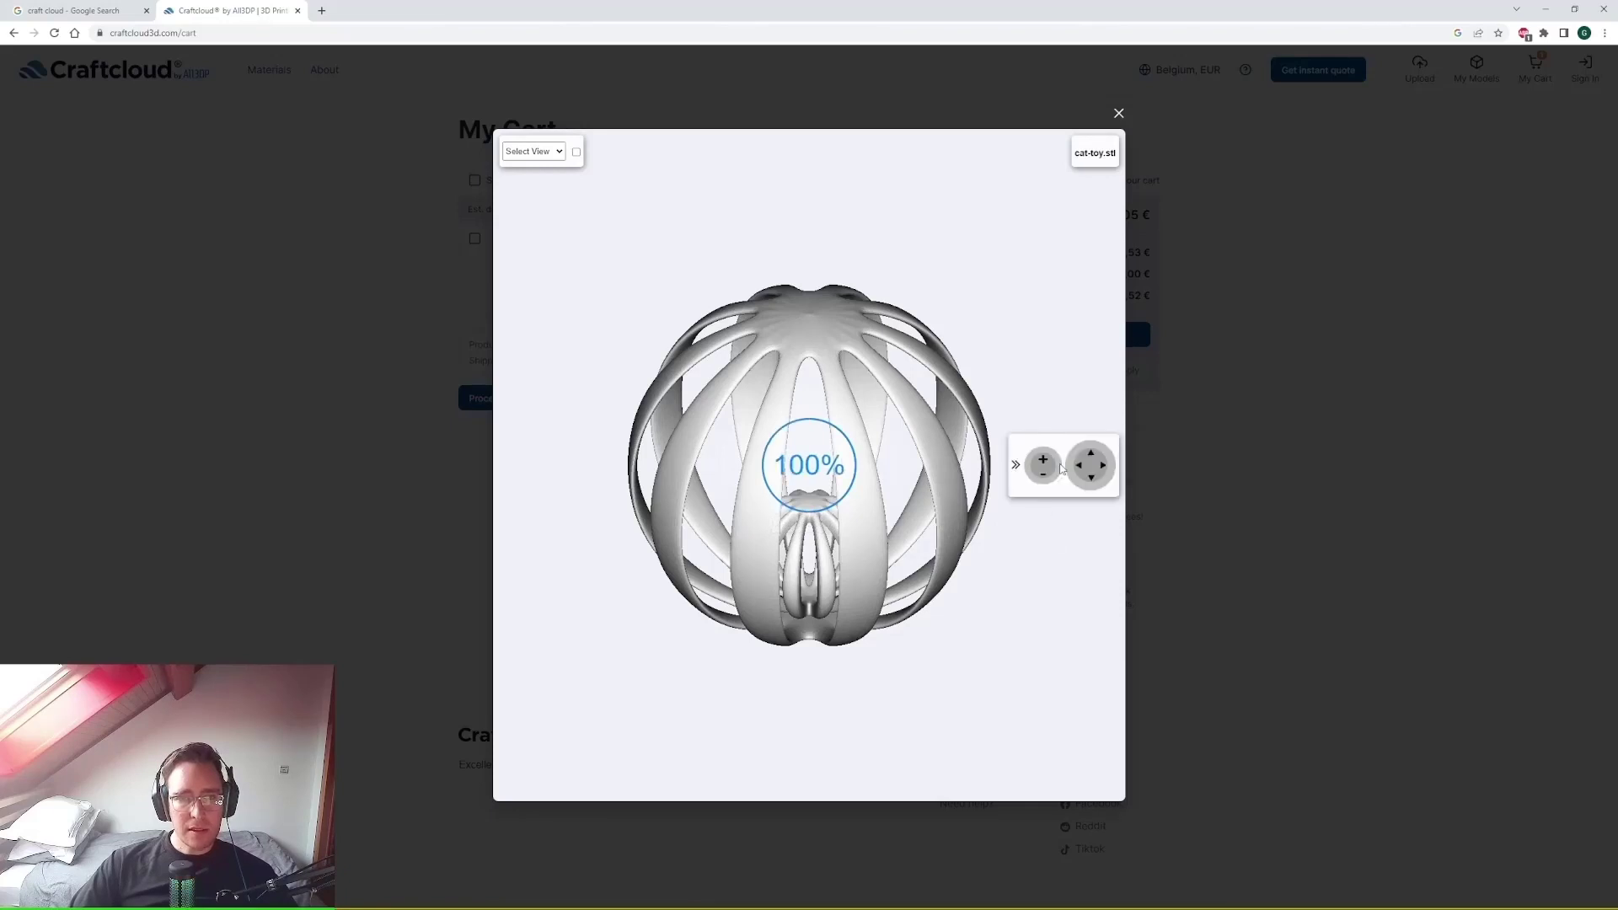
drag(980, 540, 793, 404)
click(1118, 113)
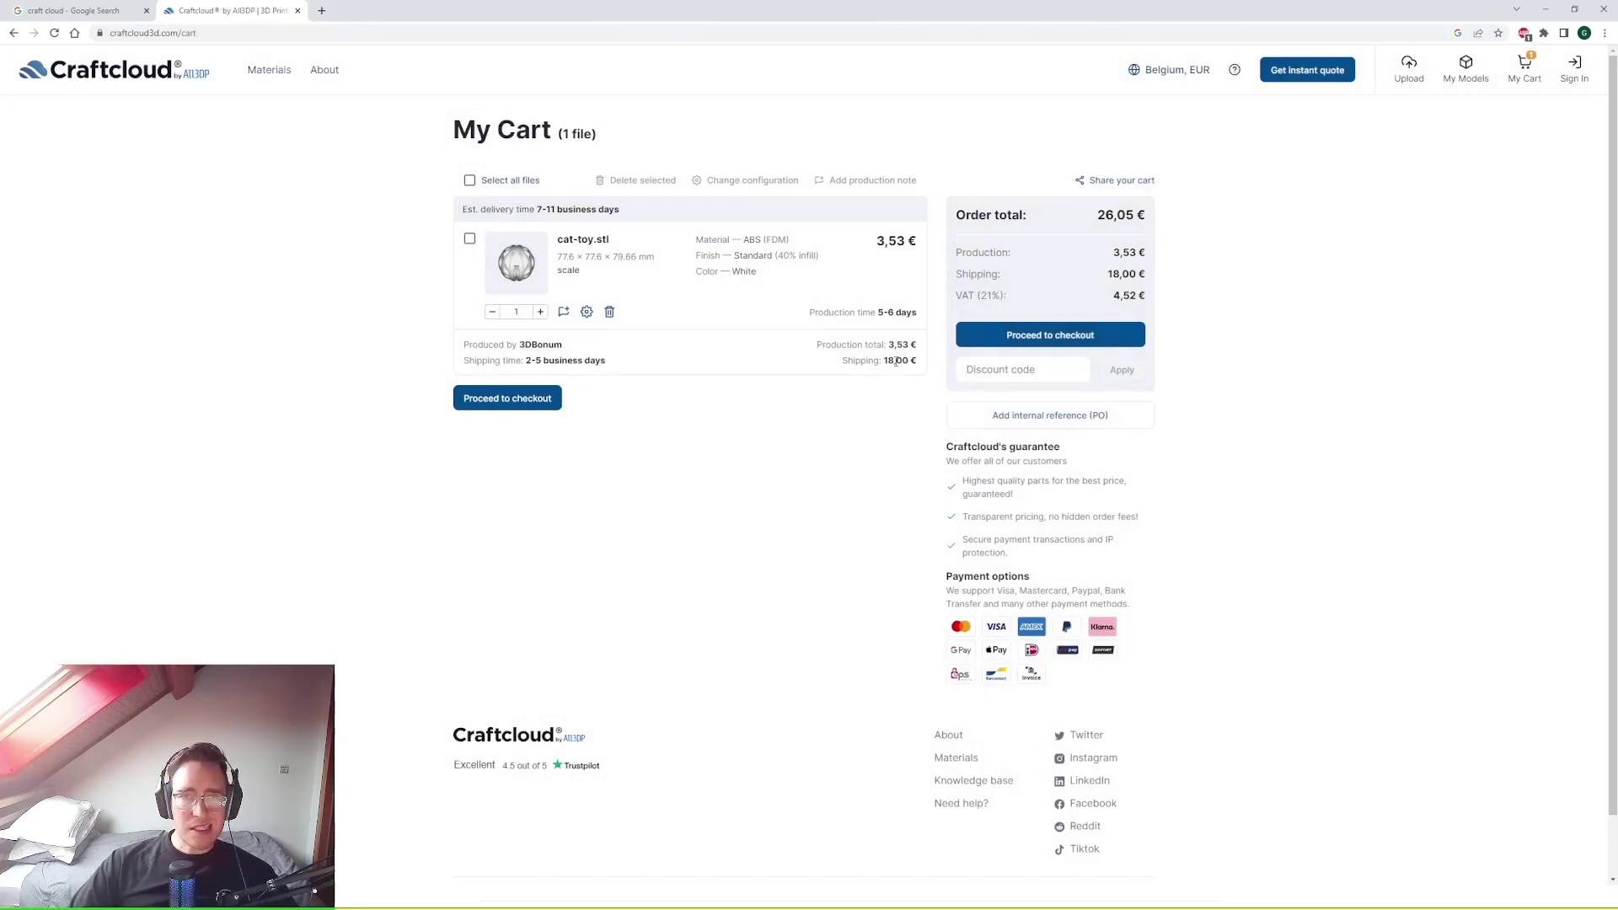
- Increase the cat-toy.stl cart quantity from 1 to 10, making production 28,28 € and total 56,00 €
drag(915, 361, 882, 361)
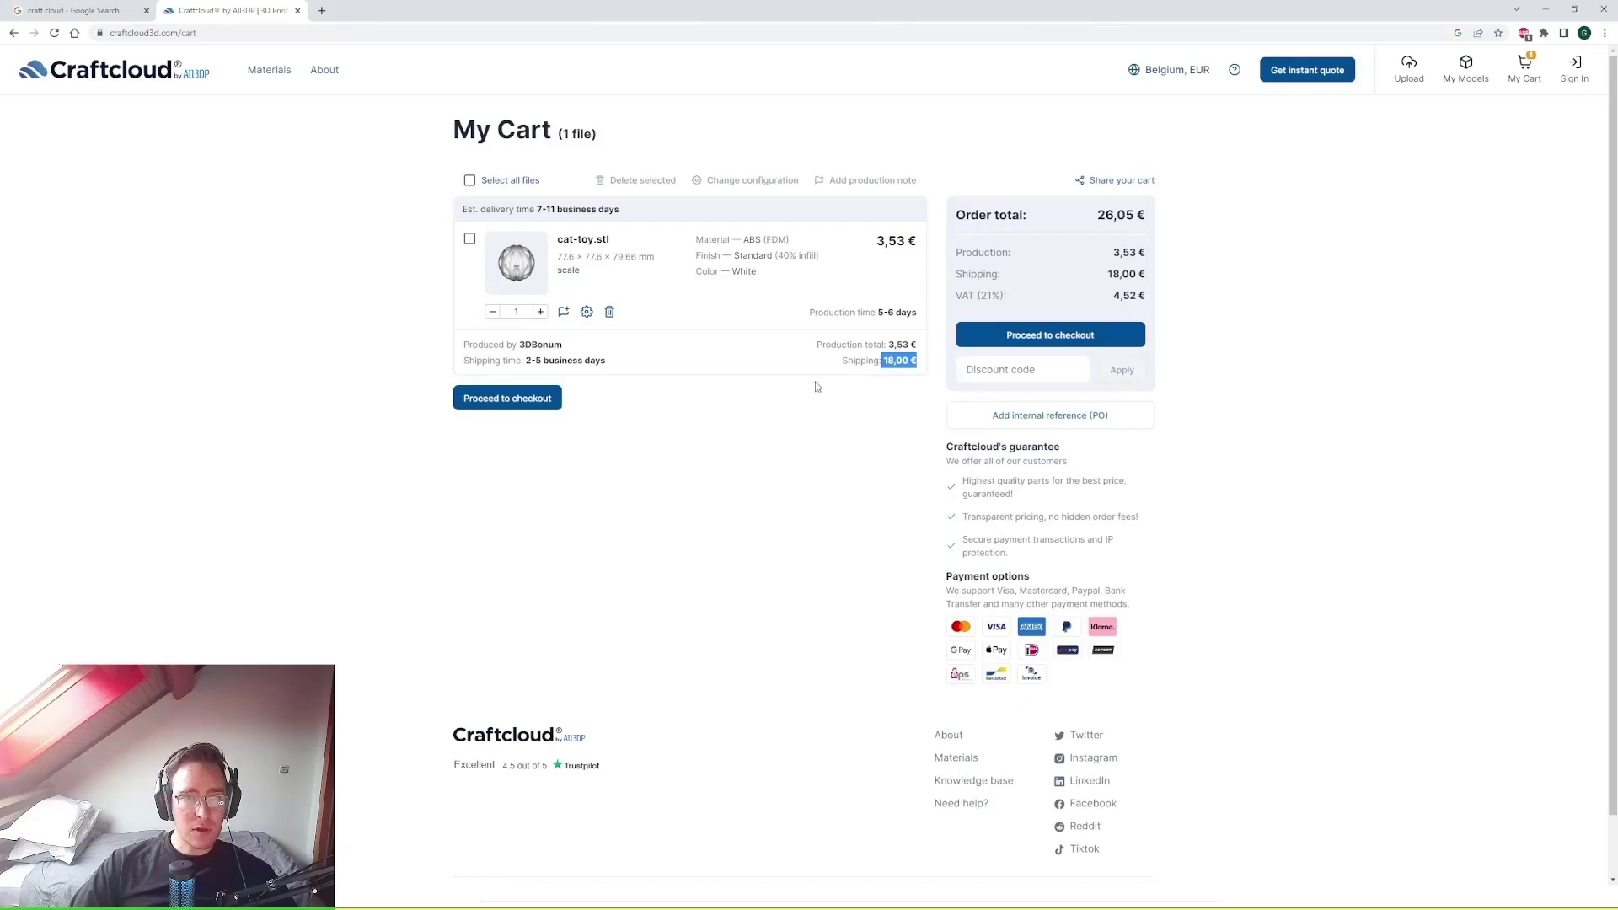
click(540, 311)
click(540, 312)
click(541, 312)
click(541, 312)
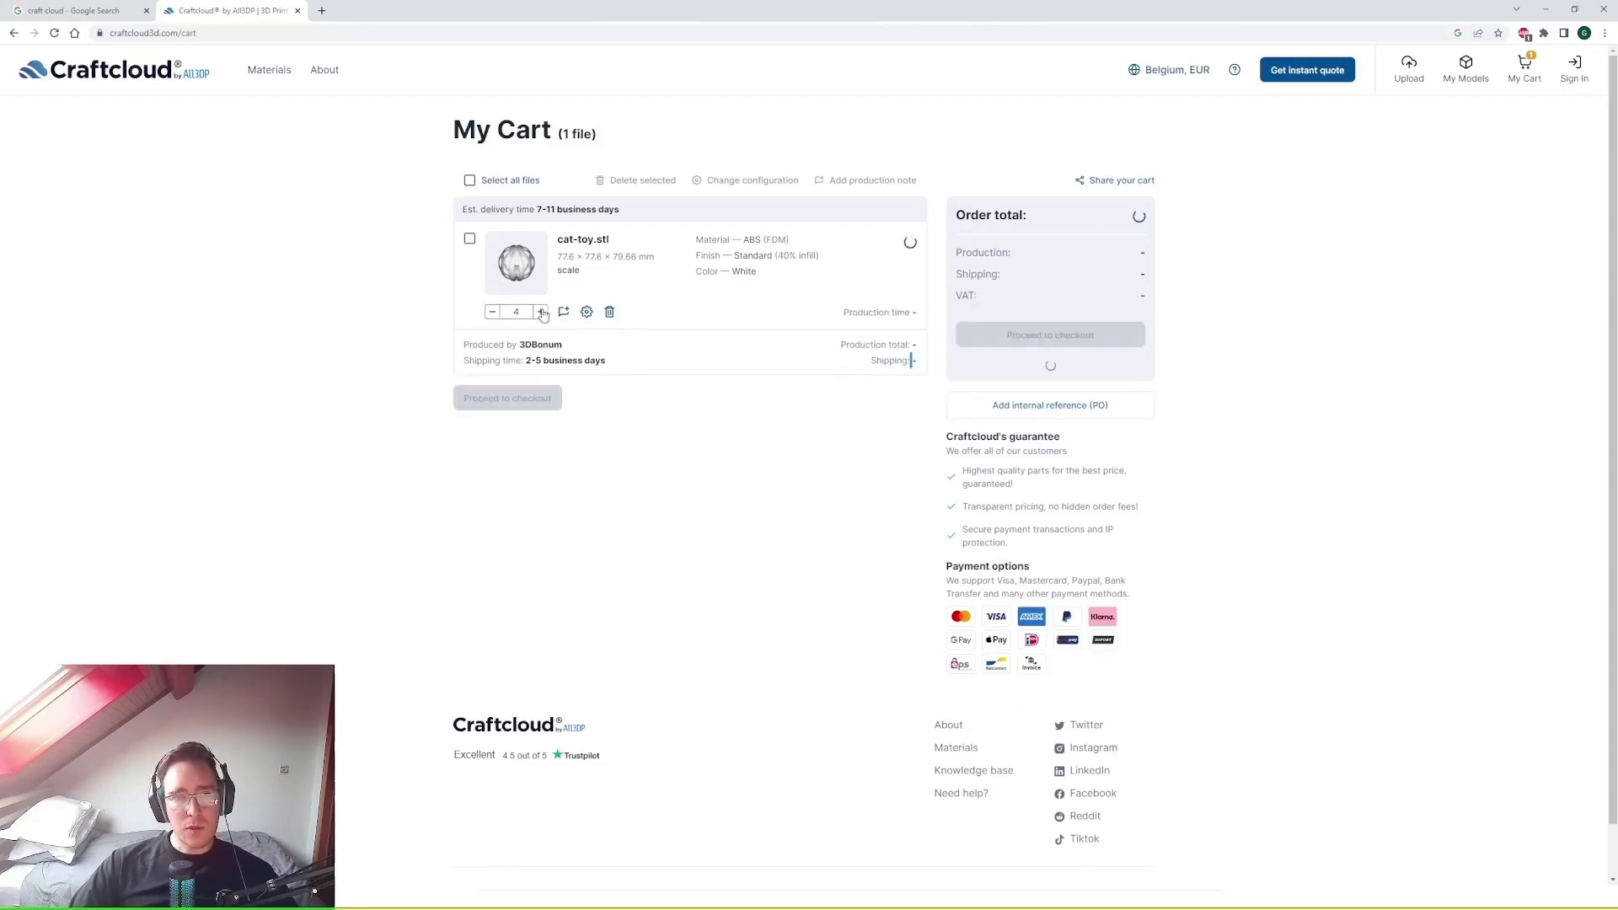
click(540, 312)
click(540, 312)
click(541, 312)
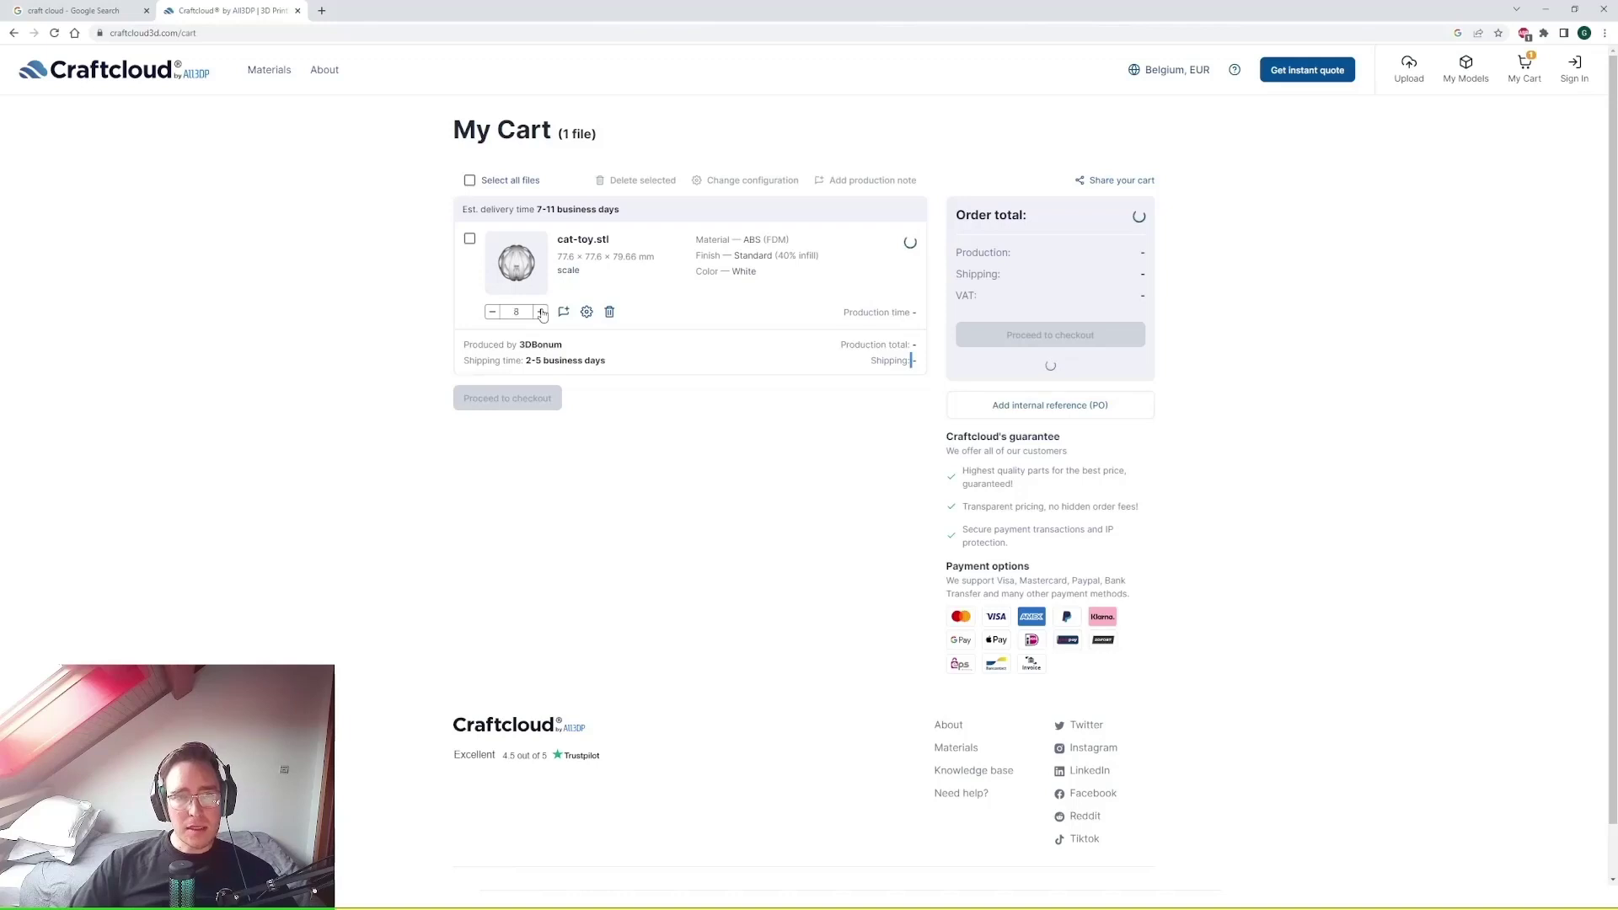
click(541, 312)
click(540, 312)
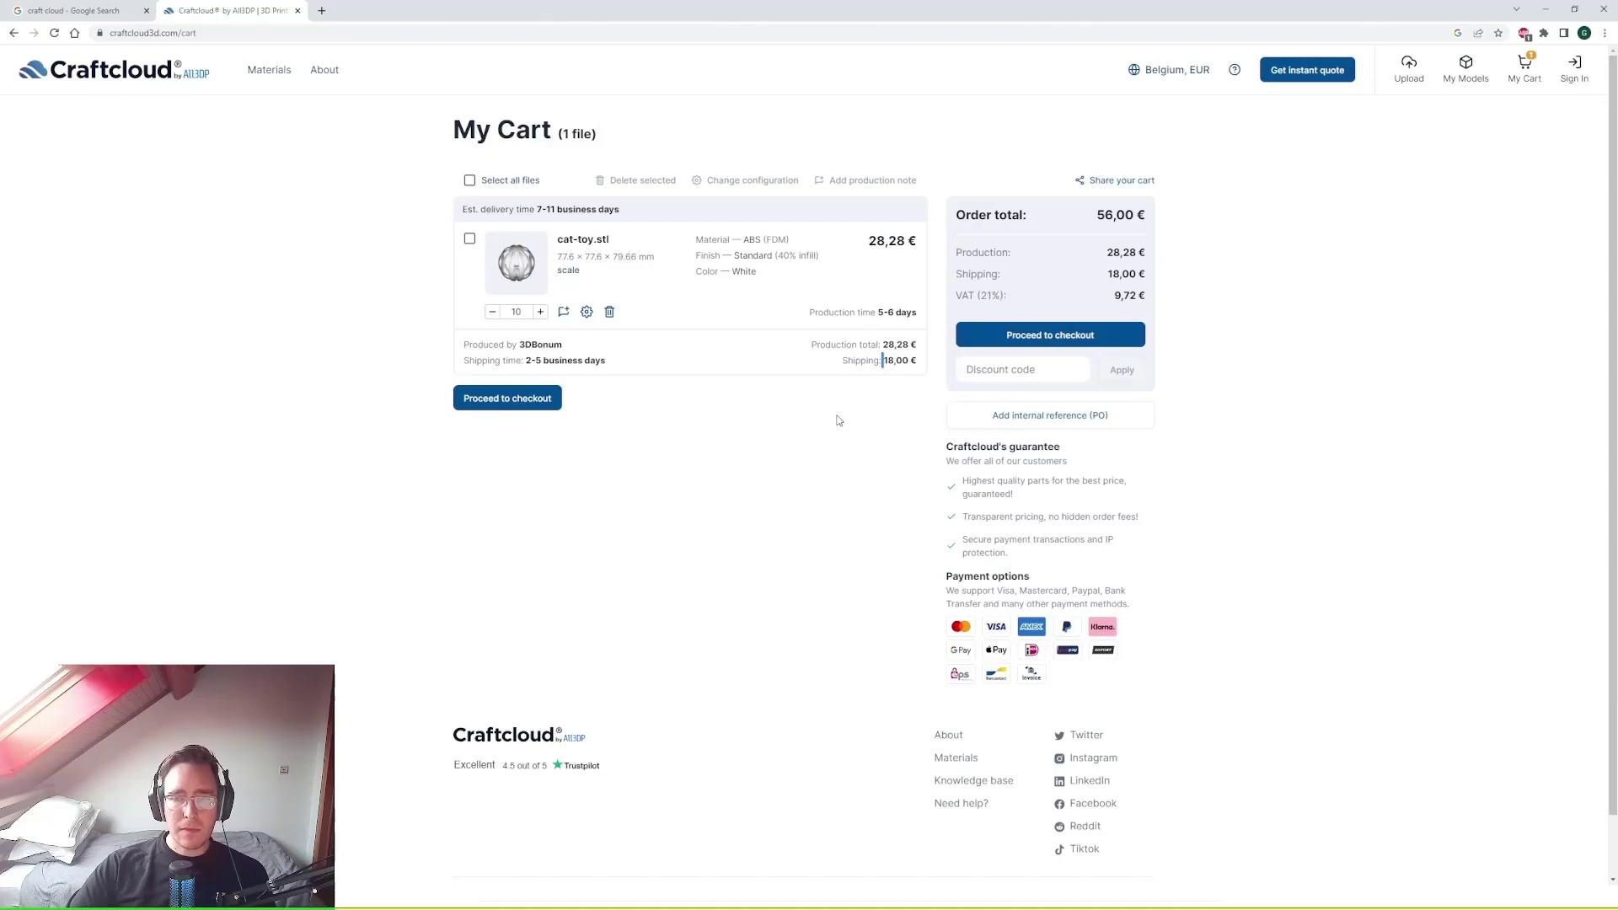
- Proceed to checkout and continue as a guest without an account
click(514, 400)
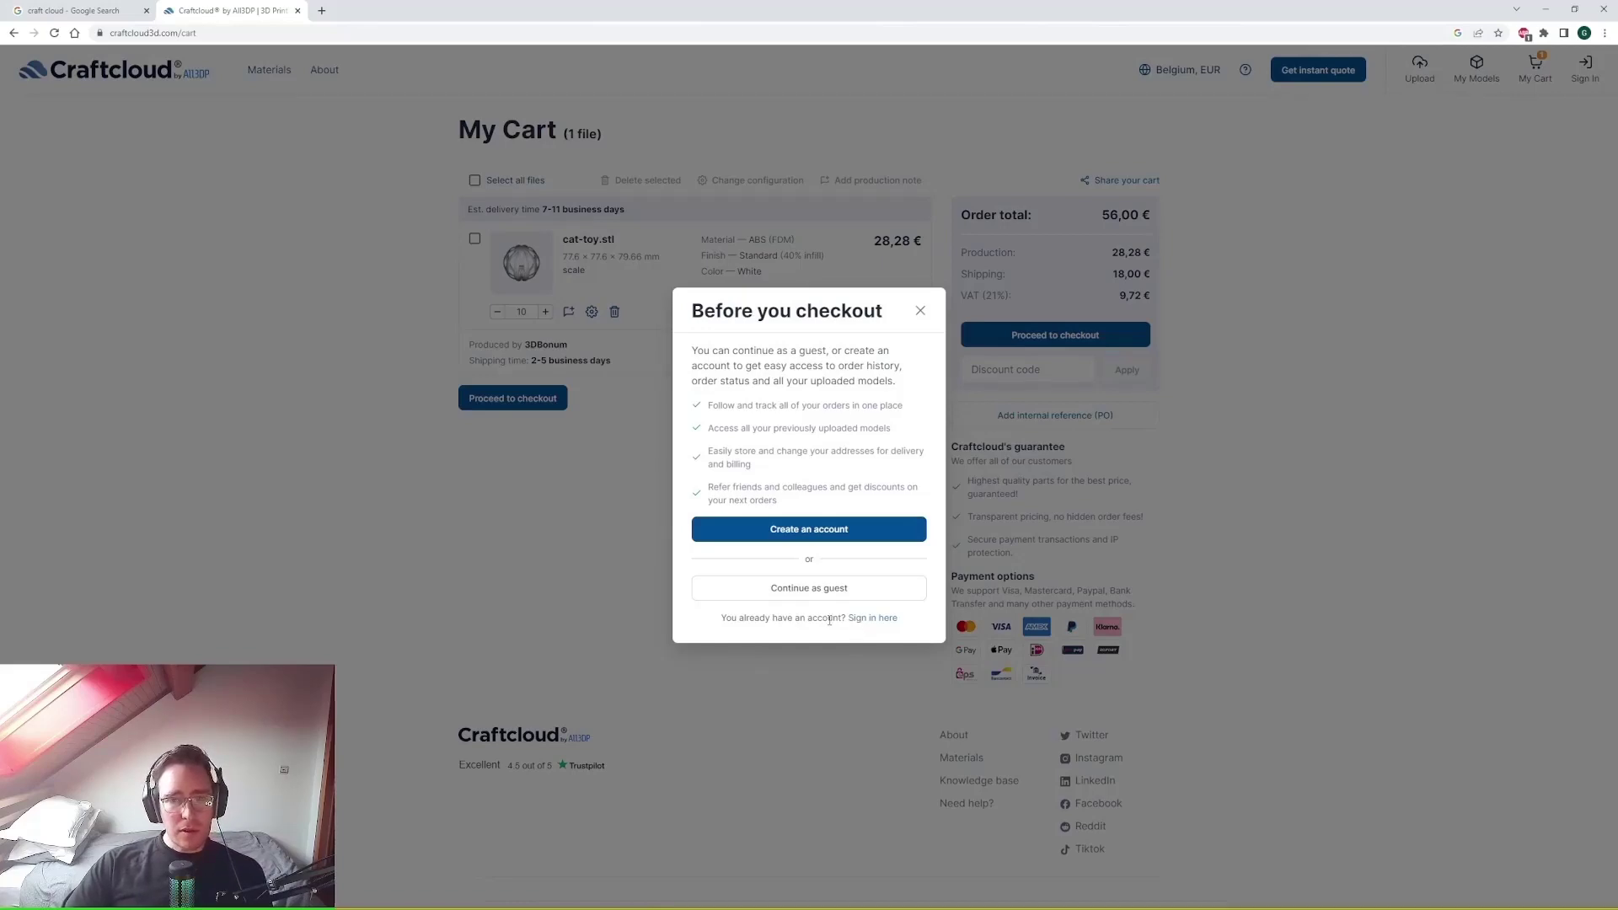
click(812, 589)
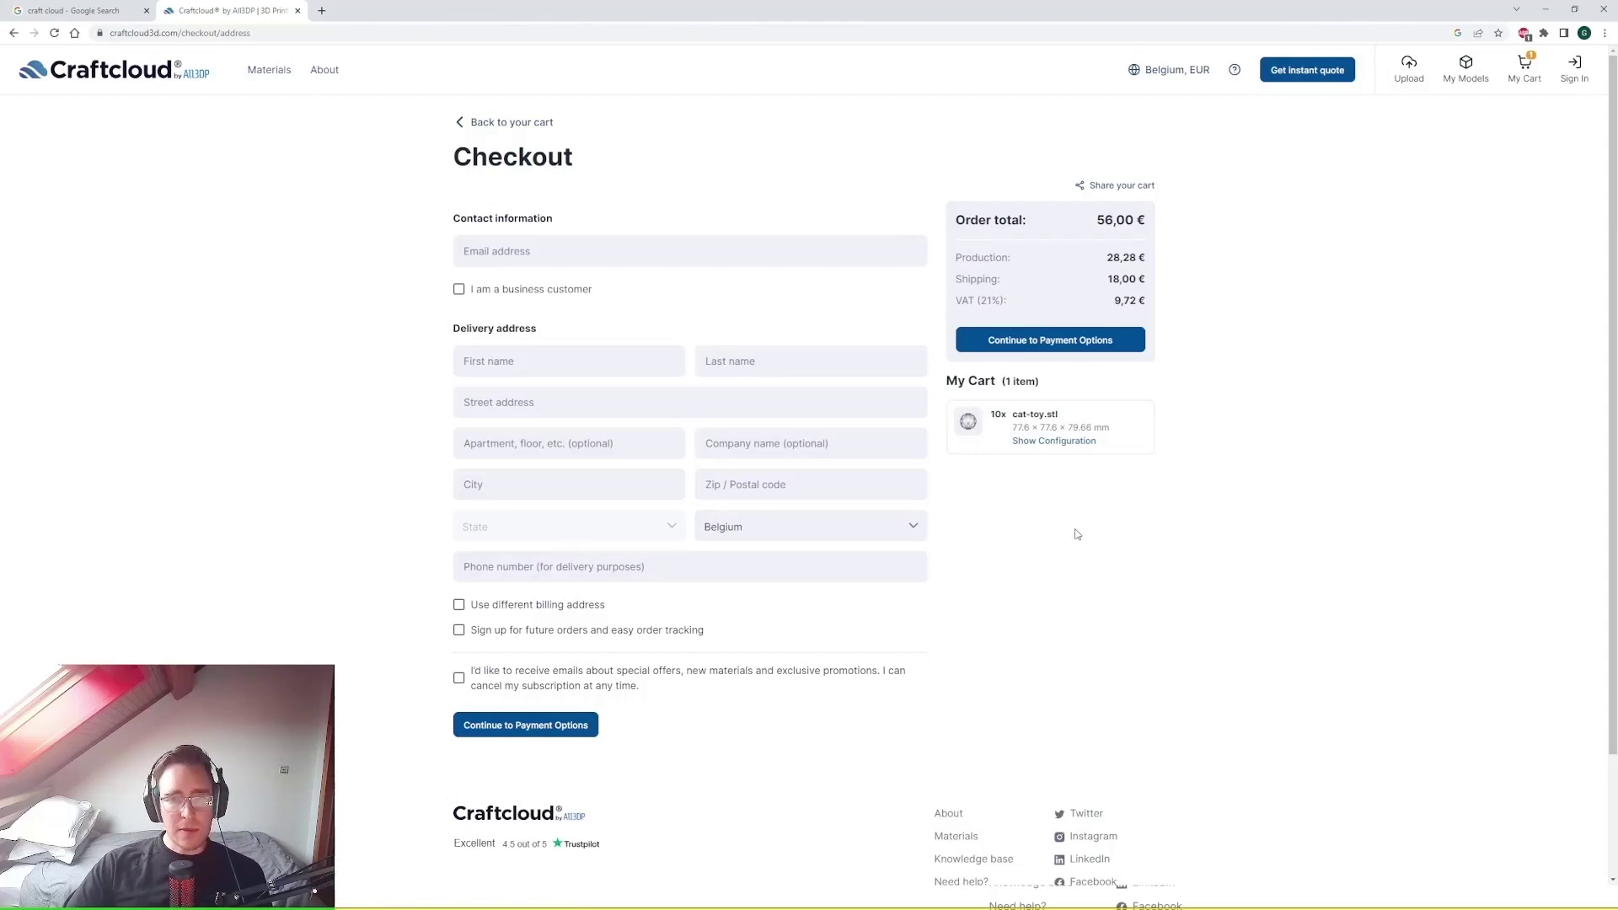
scroll(1095, 548, down, 2)
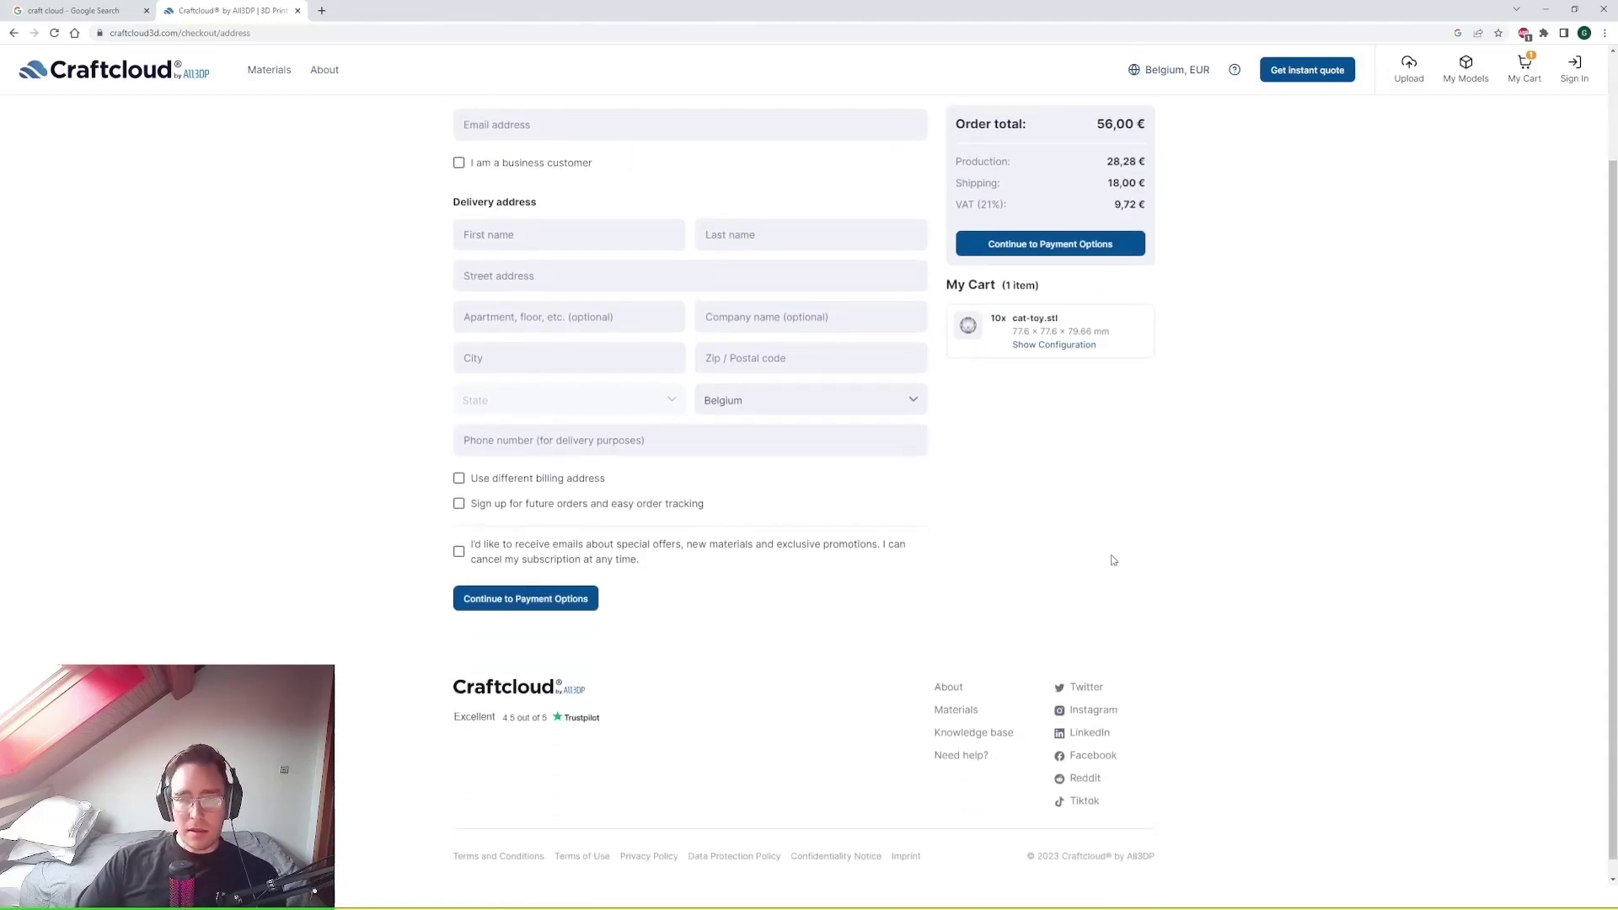
scroll(1113, 560, down, 1)
scroll(1112, 560, up, 2)
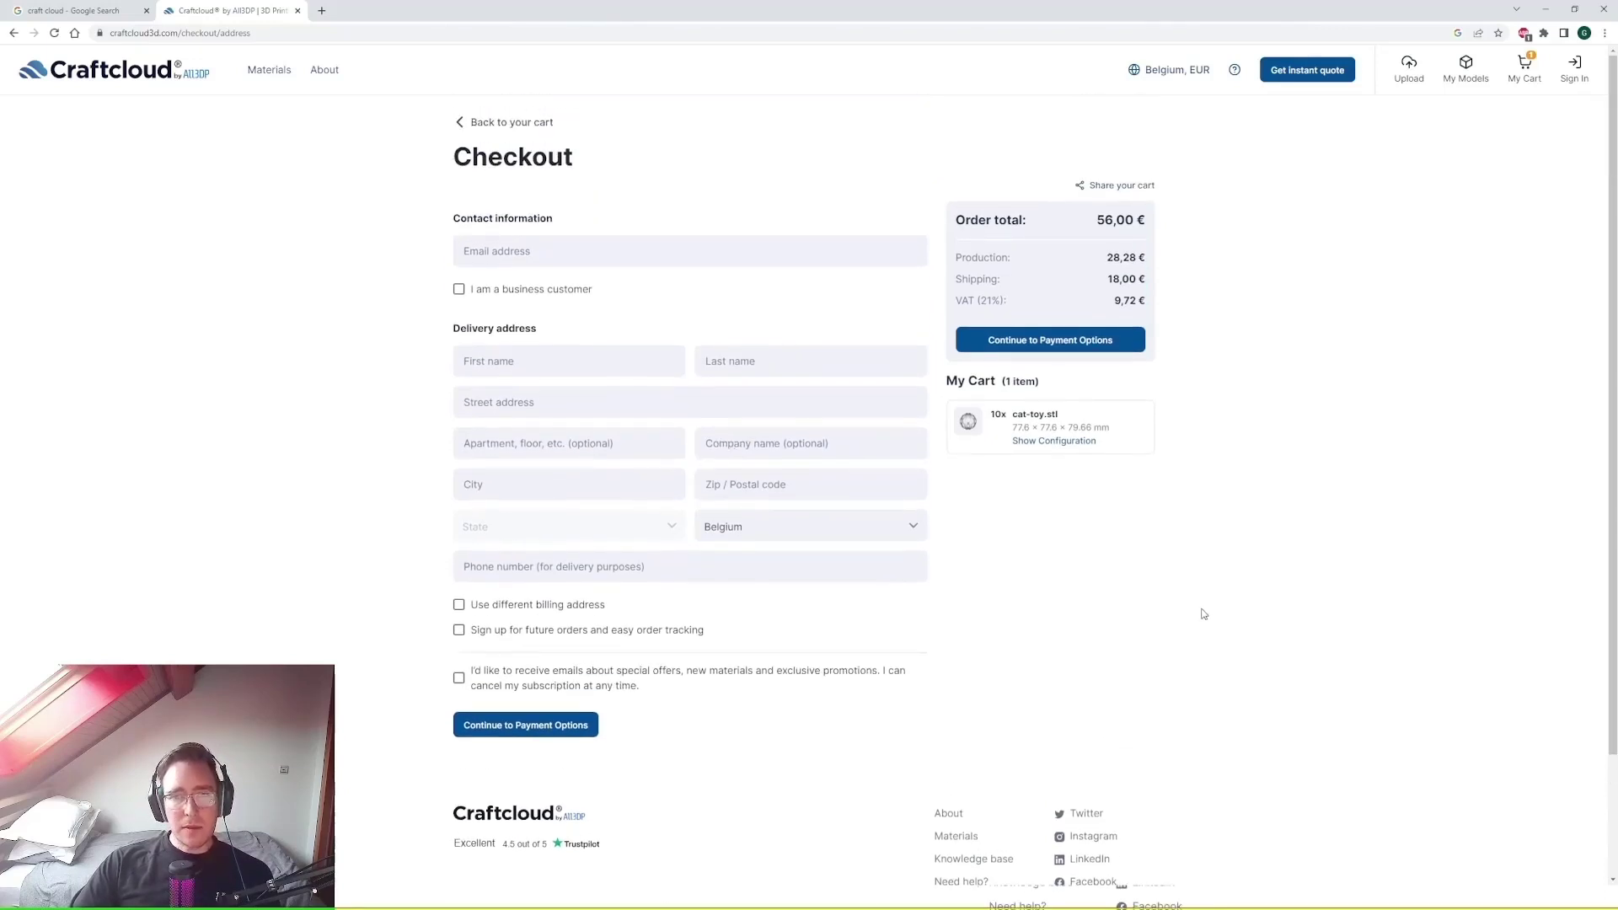